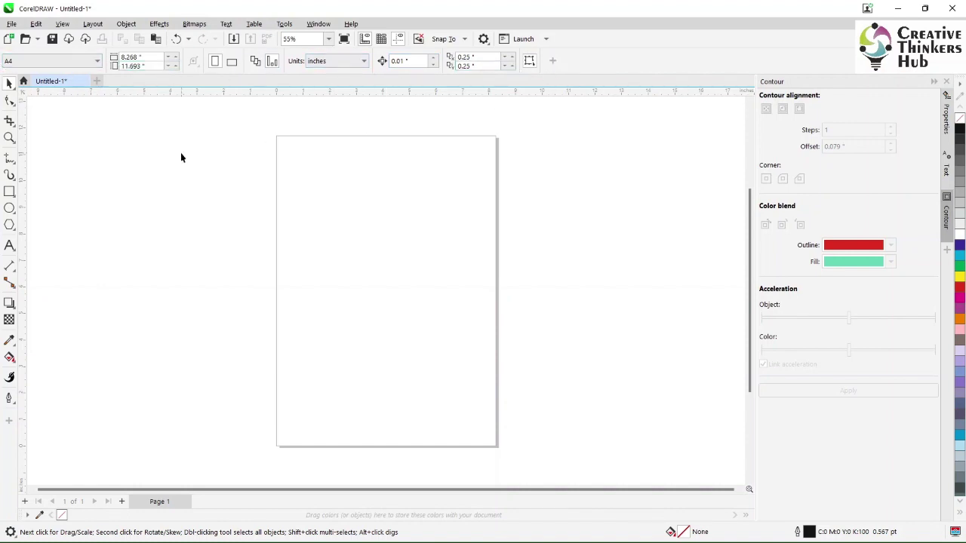
Try A5, Tabloid and A3 page sizes, then set A4 and apply it to all pages.
{"action": "left_click", "coordinate": [49, 61]}
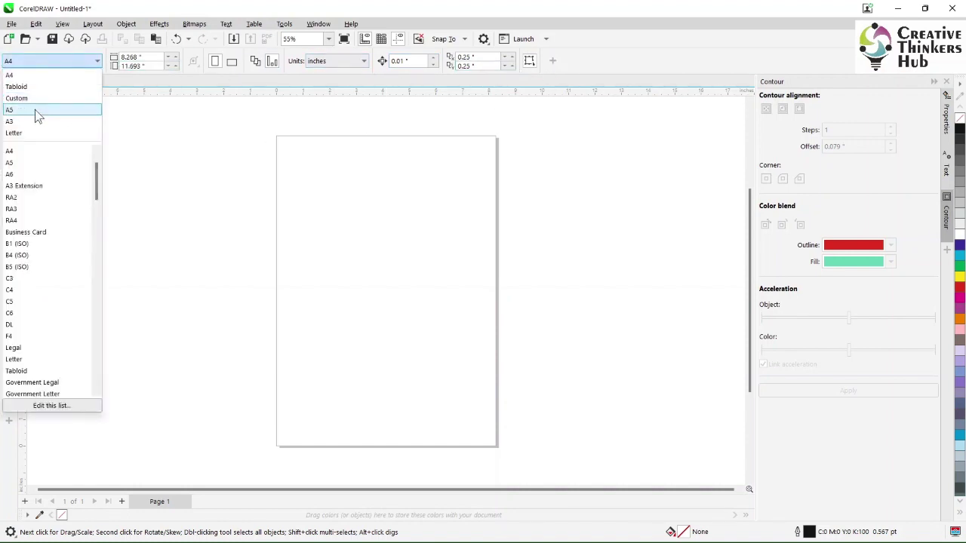
{"action": "left_click", "coordinate": [36, 111]}
{"action": "left_click", "coordinate": [37, 60]}
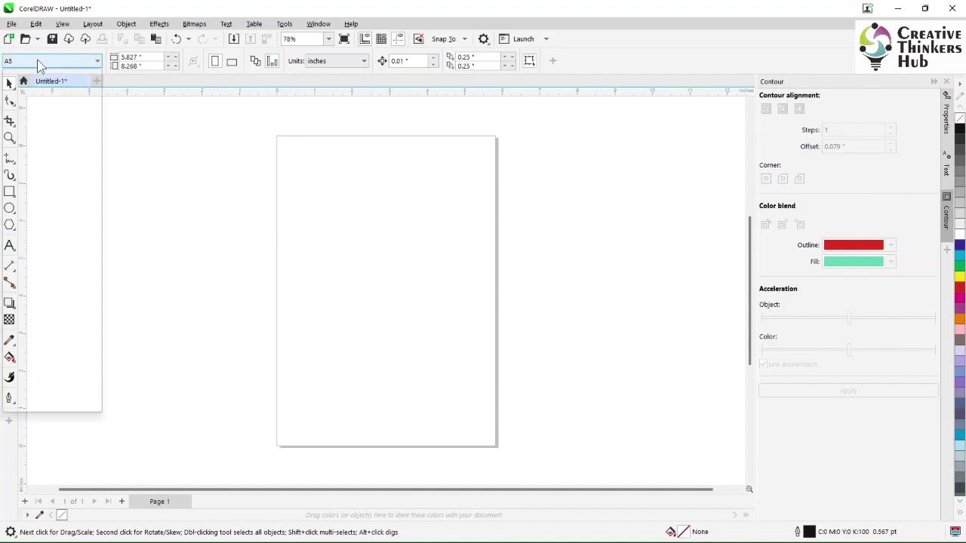
{"action": "left_click", "coordinate": [33, 98]}
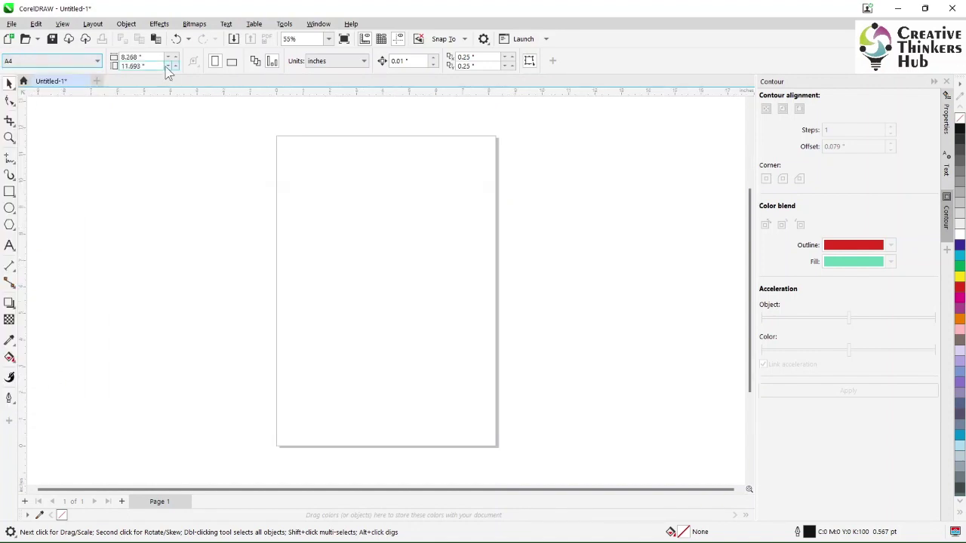
{"action": "left_click", "coordinate": [46, 59]}
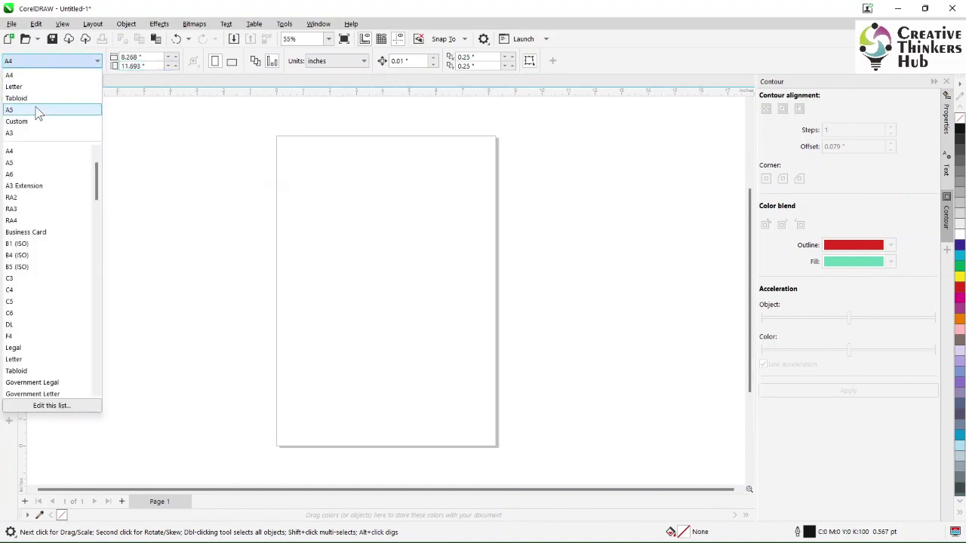
{"action": "left_click", "coordinate": [45, 131]}
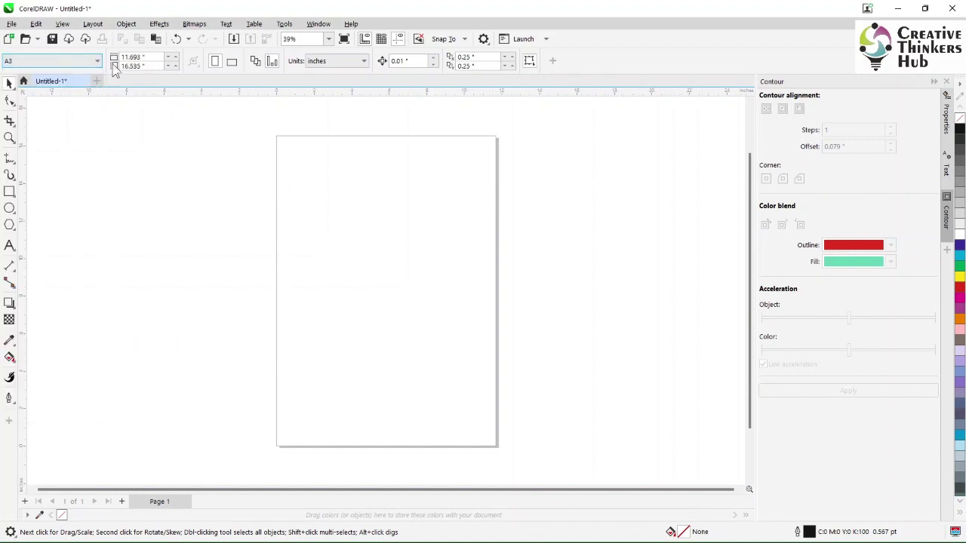
{"action": "left_click", "coordinate": [56, 61]}
{"action": "left_click", "coordinate": [41, 87]}
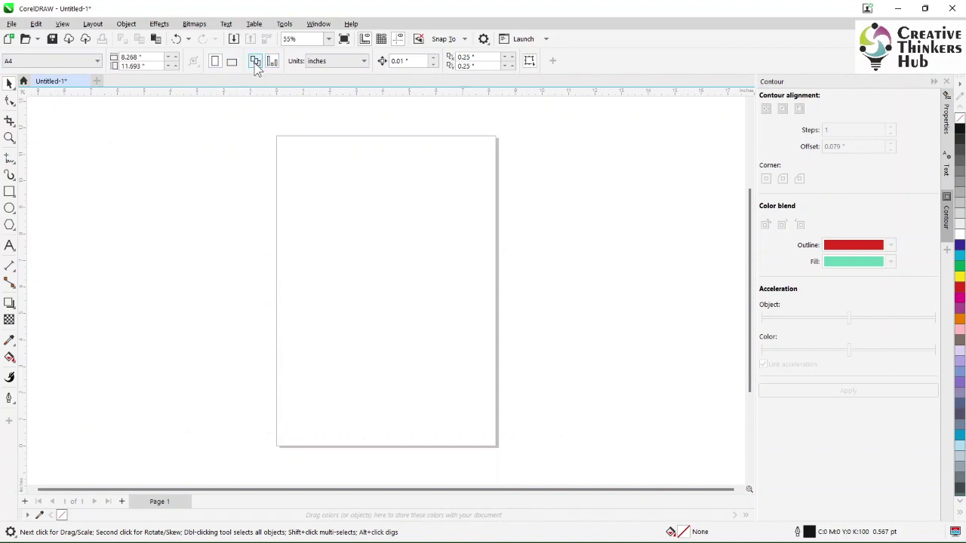
{"action": "left_click", "coordinate": [255, 63]}
Switch the measurement units to millimetres, then back to inches.
{"action": "left_click", "coordinate": [326, 63]}
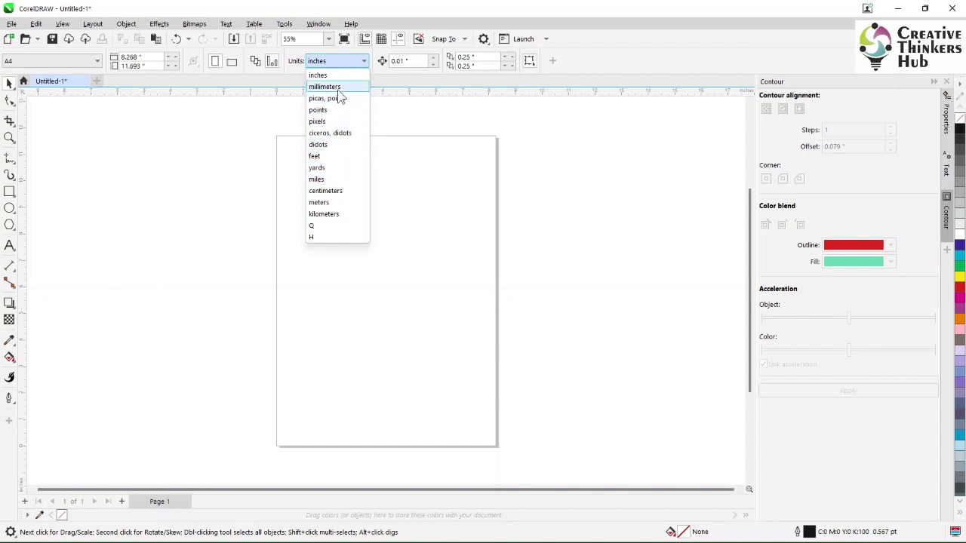
{"action": "left_click", "coordinate": [339, 86]}
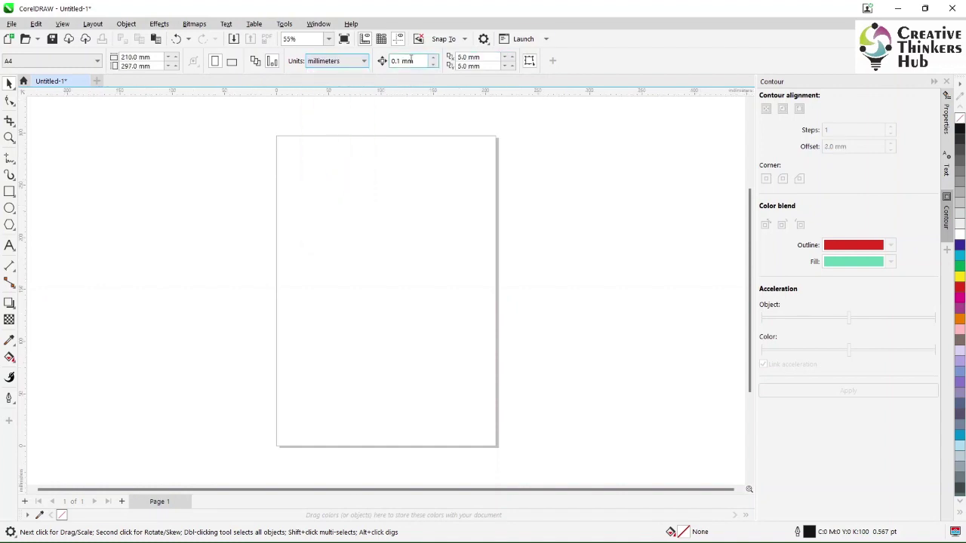
{"action": "left_click", "coordinate": [353, 63]}
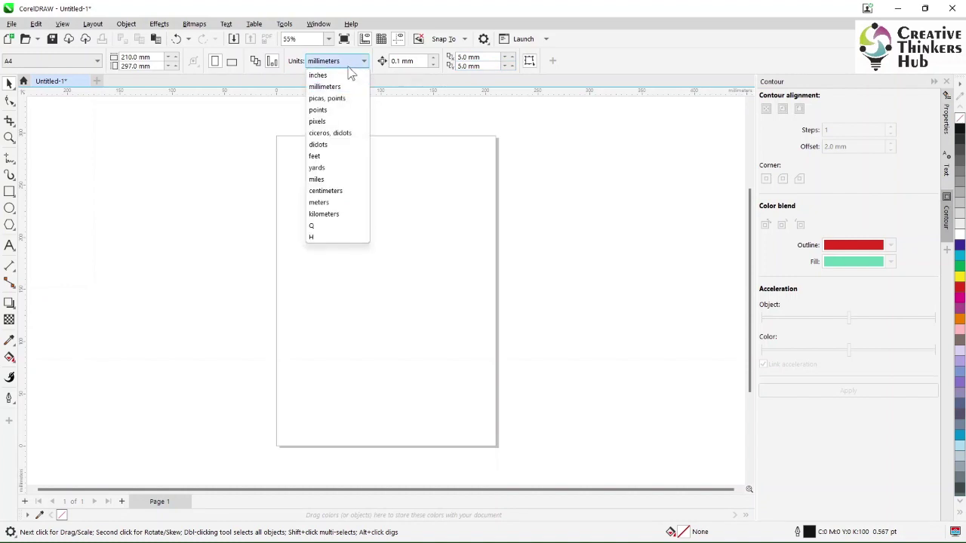
{"action": "left_click", "coordinate": [345, 76]}
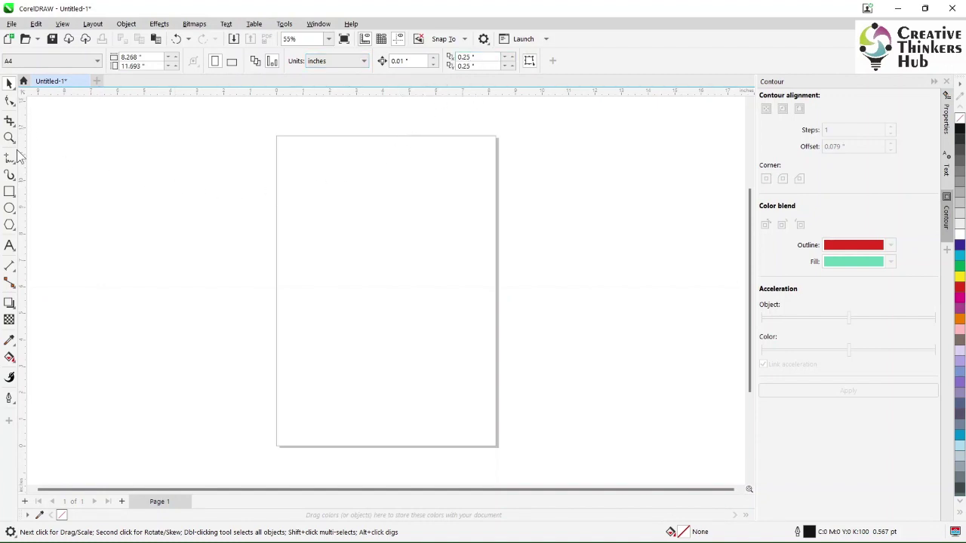
Draw a rectangle in the page's upper-left area and select it with the Pick tool.
{"action": "left_click", "coordinate": [10, 193]}
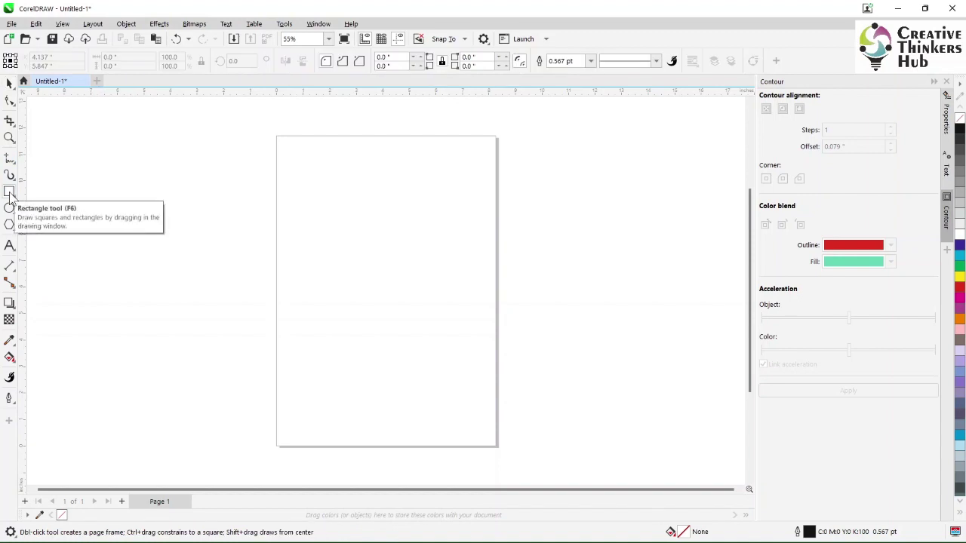
{"action": "left_click_drag", "start_coordinate": [297, 167], "coordinate": [436, 300]}
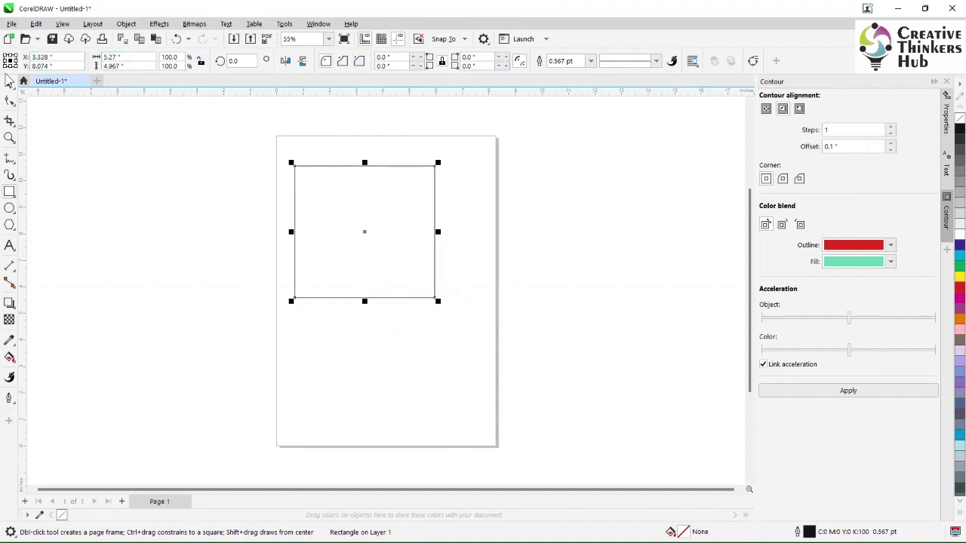
{"action": "left_click", "coordinate": [10, 82]}
{"action": "left_click", "coordinate": [347, 220]}
{"action": "left_click", "coordinate": [295, 228]}
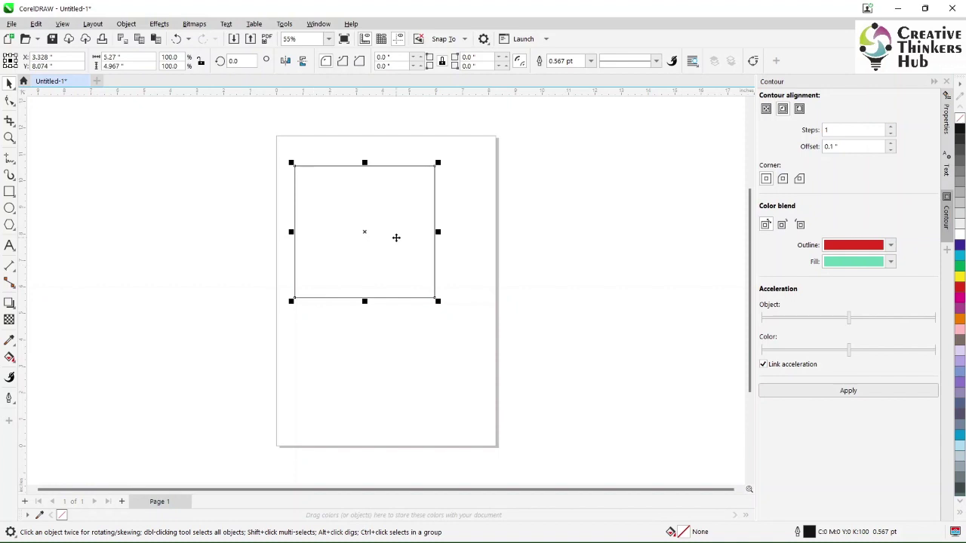
Nudge the rectangle slightly right, then try a vertical skew and undo it.
{"action": "mouse_move", "coordinate": [412, 237]}
{"action": "left_mouse_down"}
{"action": "mouse_move", "coordinate": [610, 244]}
{"action": "mouse_move", "coordinate": [382, 245]}
{"action": "mouse_move", "coordinate": [381, 237]}
{"action": "mouse_move", "coordinate": [438, 241]}
{"action": "mouse_move", "coordinate": [429, 236]}
{"action": "left_mouse_up"}
{"action": "left_click", "coordinate": [428, 236]}
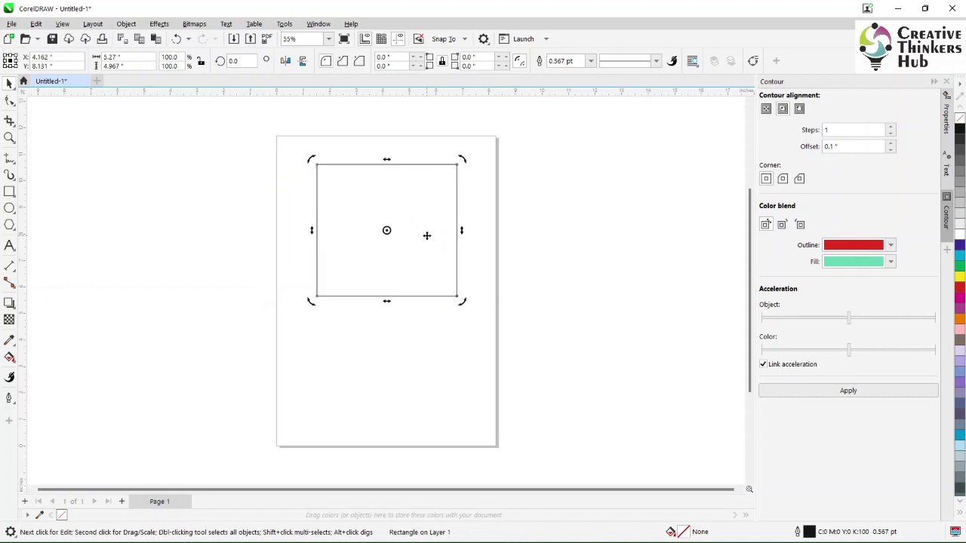
{"action": "left_click_drag", "start_coordinate": [462, 231], "coordinate": [461, 146]}
{"action": "key", "text": "ctrl+z"}
Try sideways and vertical skews, then a rotation around a lowered centre, undoing each.
{"action": "left_click_drag", "start_coordinate": [385, 301], "coordinate": [311, 302]}
{"action": "left_click_drag", "start_coordinate": [462, 231], "coordinate": [465, 314]}
{"action": "key", "text": "ctrl+z"}
{"action": "key", "text": "ctrl+z"}
{"action": "left_click_drag", "start_coordinate": [339, 265], "coordinate": [340, 269]}
{"action": "left_click_drag", "start_coordinate": [460, 300], "coordinate": [369, 201]}
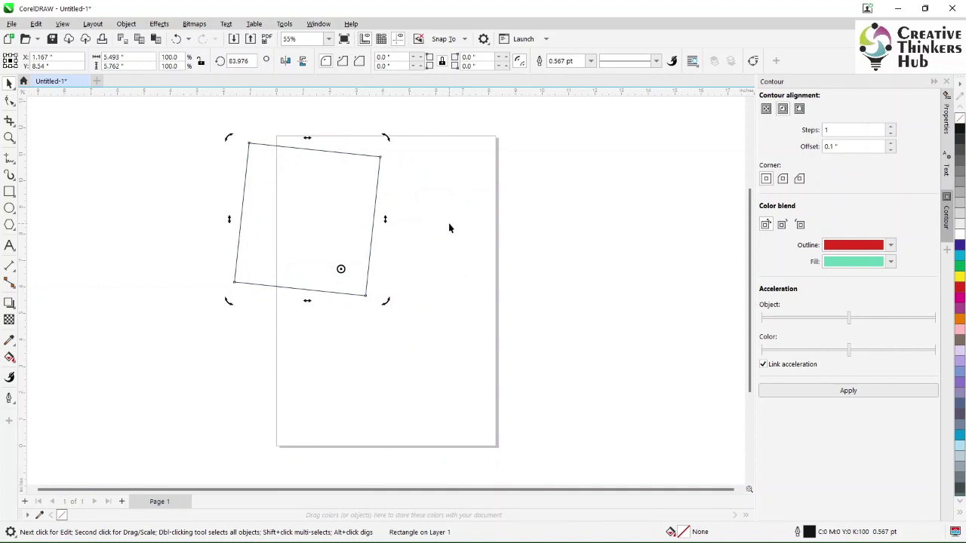
{"action": "key", "text": "ctrl+z"}
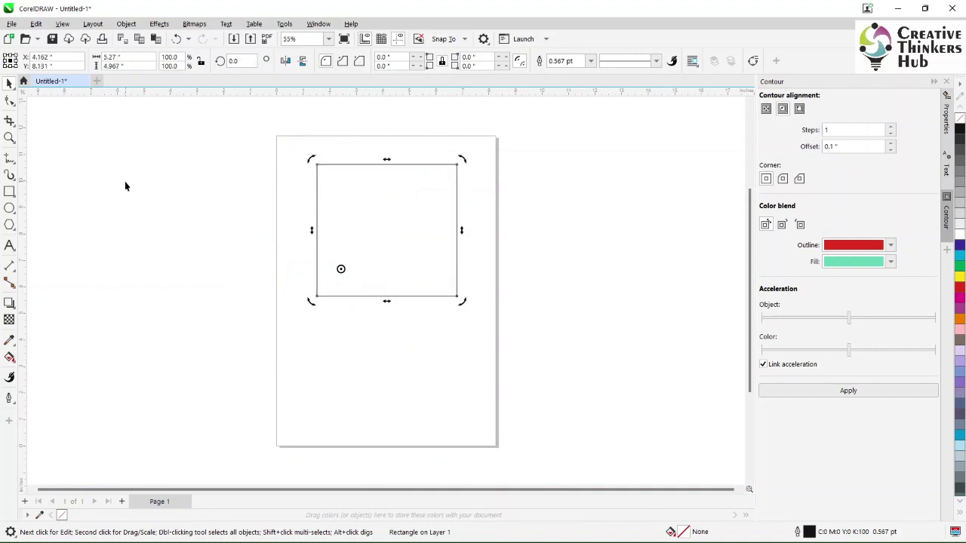
With the Shape tool, drag a corner node to round all four corners.
{"action": "left_click", "coordinate": [94, 161]}
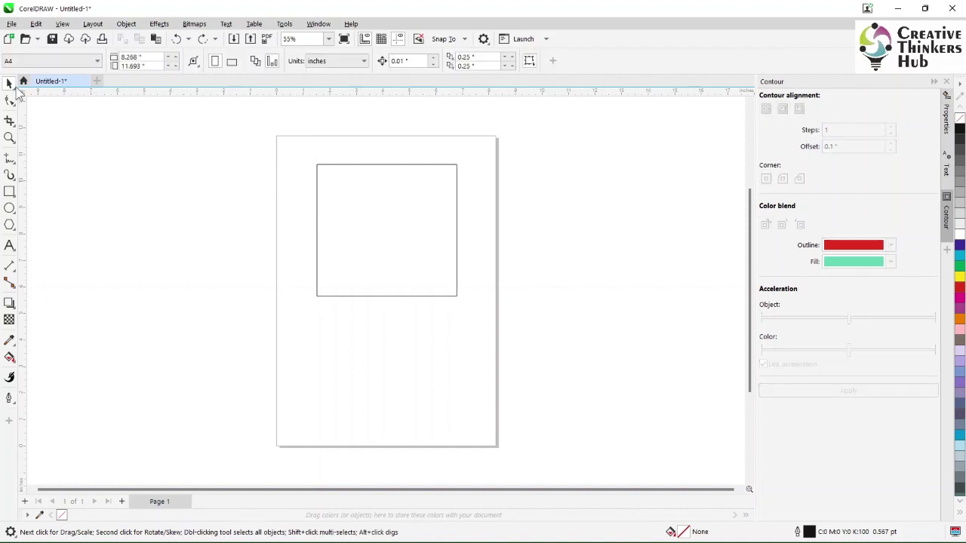
{"action": "left_click", "coordinate": [406, 199]}
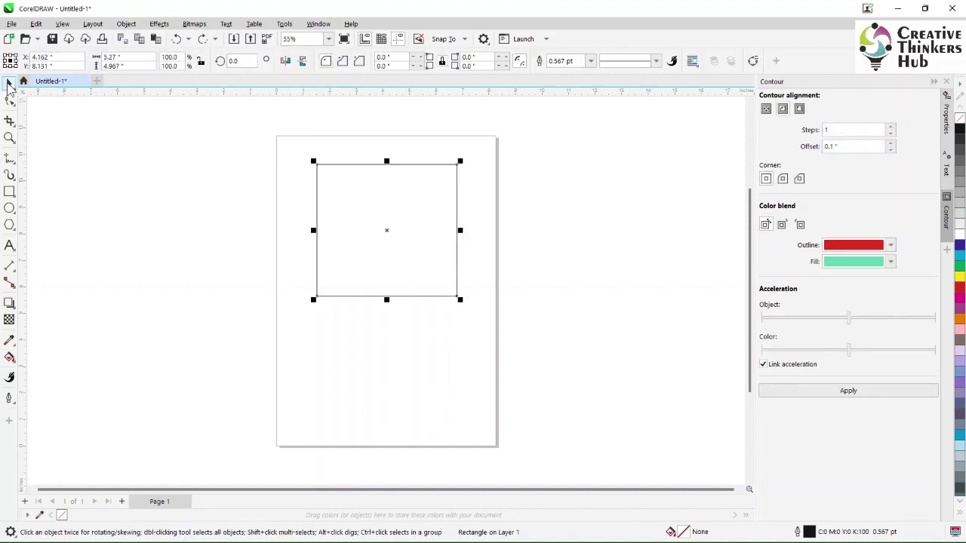
{"action": "left_click", "coordinate": [10, 102]}
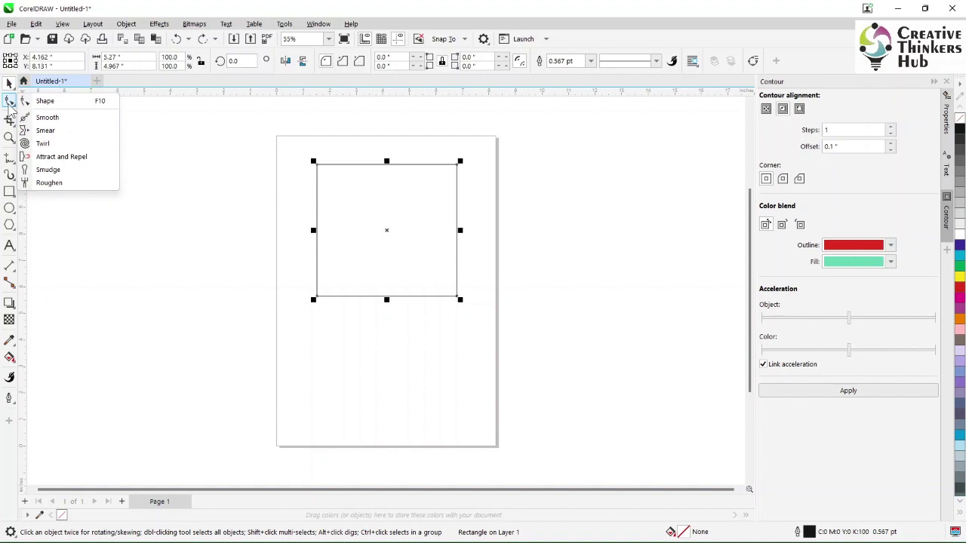
{"action": "left_click", "coordinate": [45, 103]}
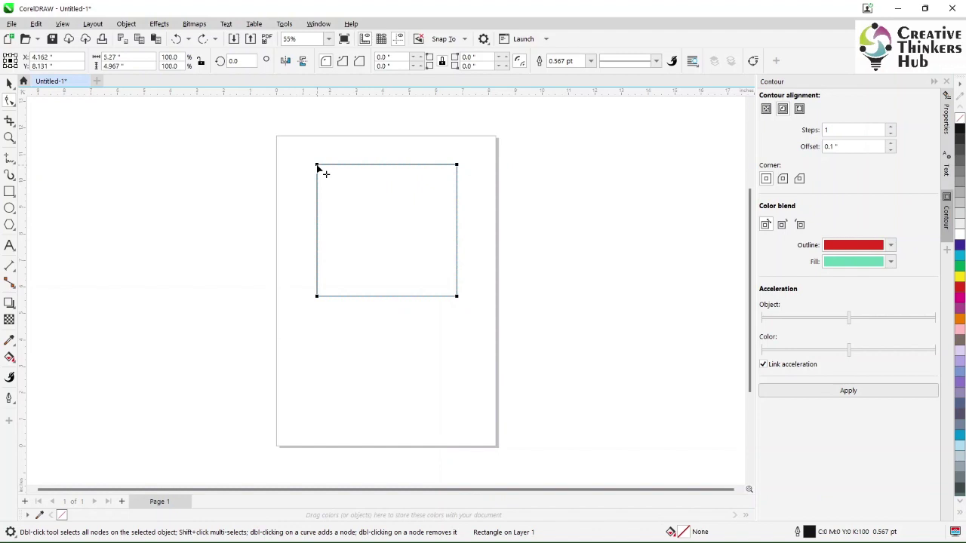
{"action": "left_click_drag", "start_coordinate": [317, 168], "coordinate": [340, 175]}
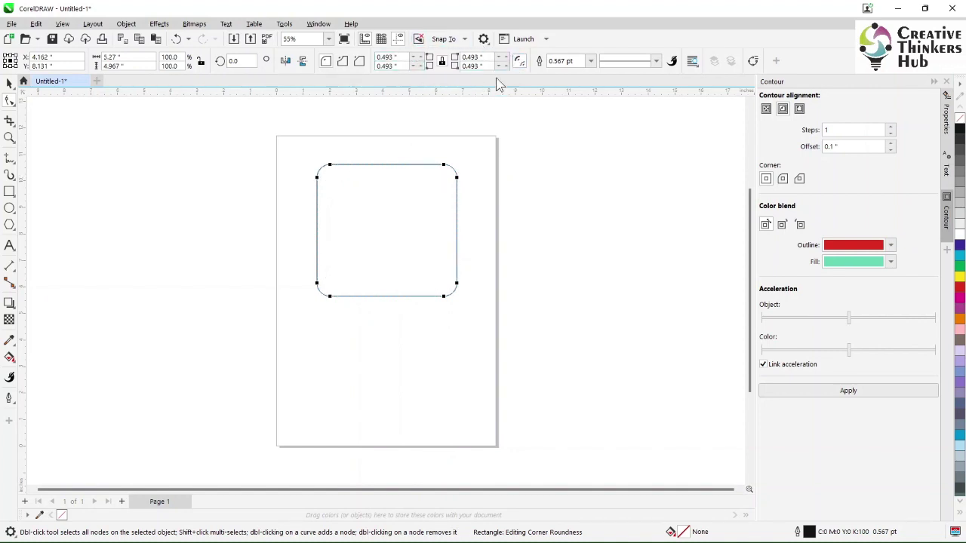
{"action": "left_click_drag", "start_coordinate": [317, 179], "coordinate": [315, 192]}
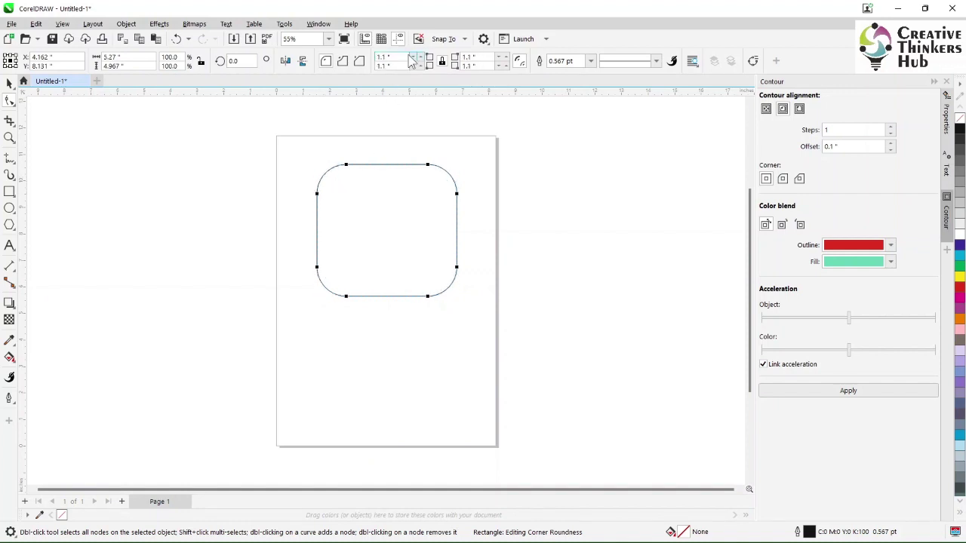
Set the corner radius to 1.0 inch, then the top-left corner to 2.0 inches.
{"action": "left_click", "coordinate": [383, 57]}
{"action": "type", "text": "1"}
{"action": "key", "text": "Return"}
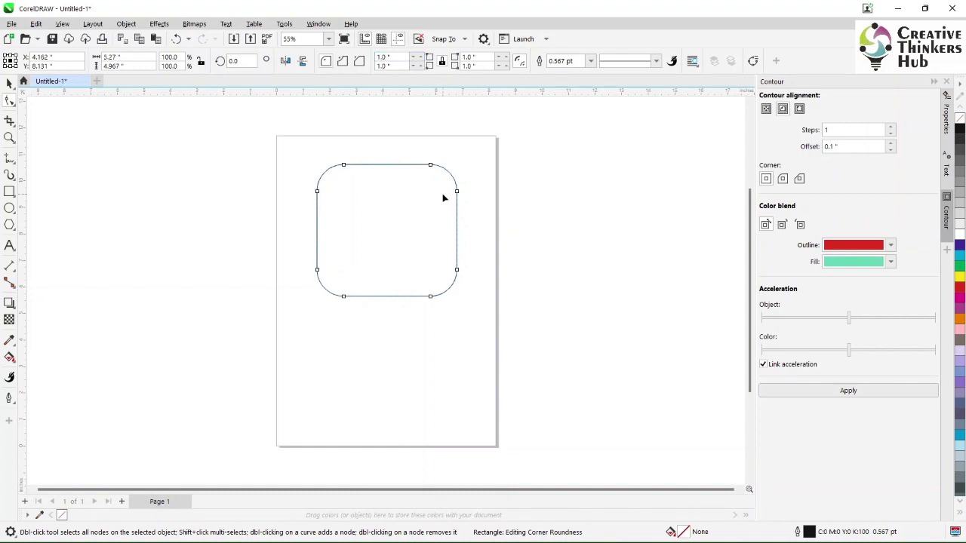
{"action": "left_click", "coordinate": [398, 57]}
{"action": "type", "text": "2"}
{"action": "key", "text": "Tab"}
{"action": "key", "text": "Return"}
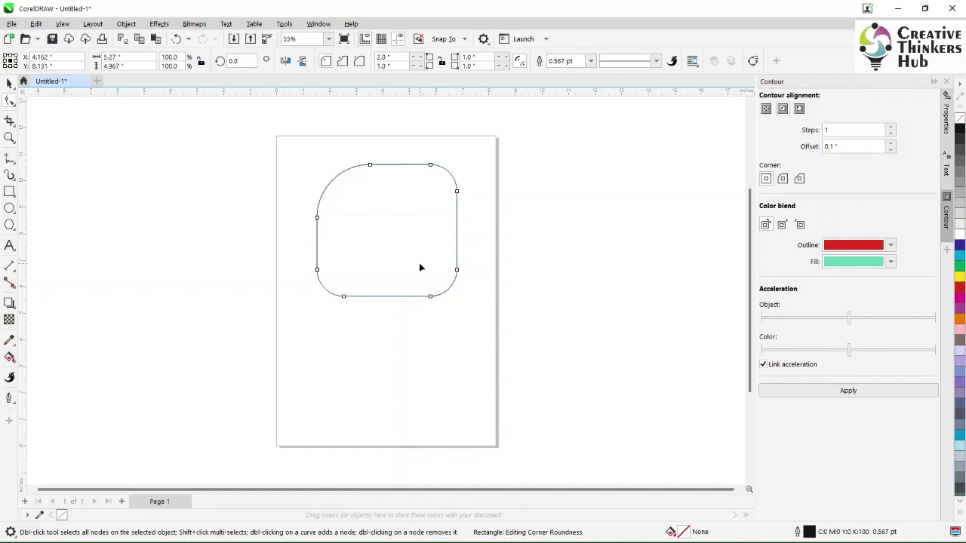
Try scalloped then chamfered corners, enlarge them to 1.896 inches, and switch back to scalloped.
{"action": "left_click", "coordinate": [342, 62]}
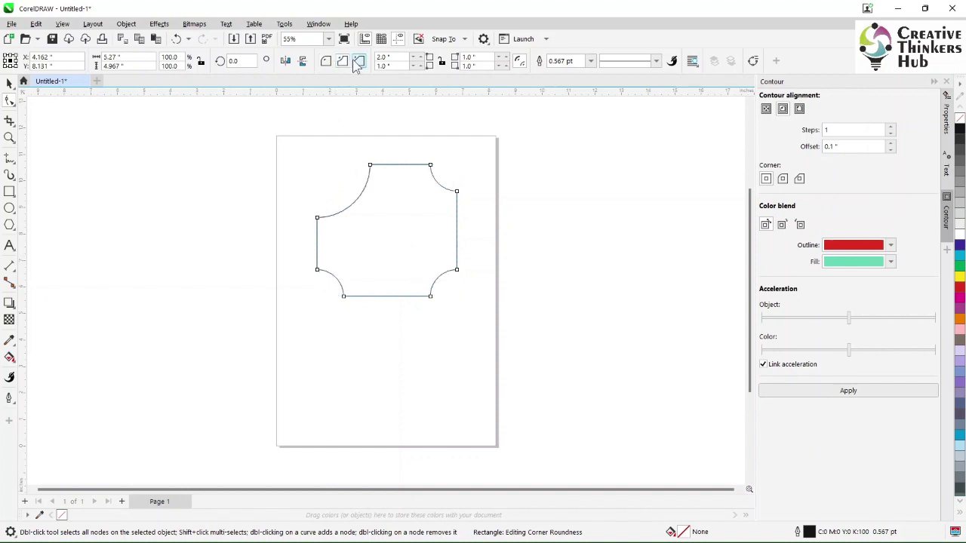
{"action": "left_click", "coordinate": [359, 62]}
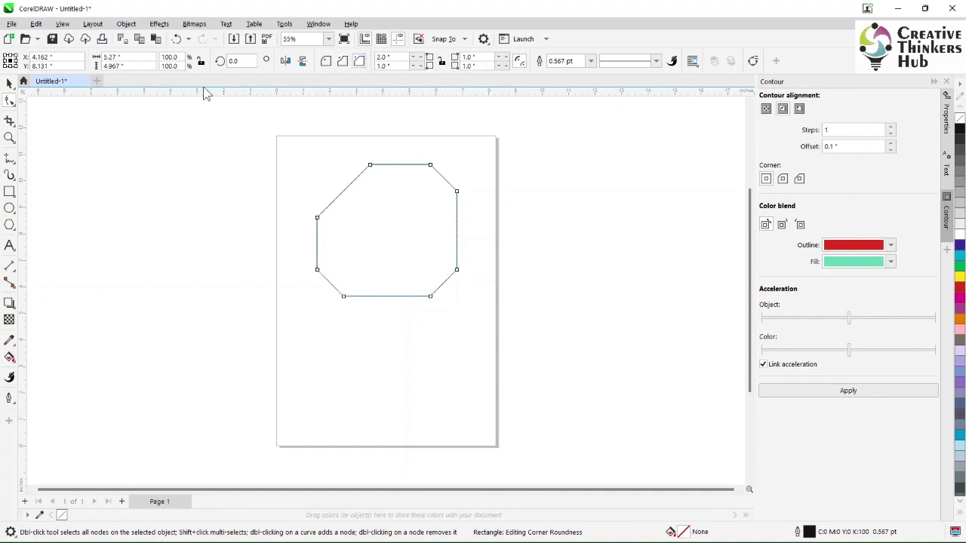
{"action": "left_click_drag", "start_coordinate": [371, 165], "coordinate": [368, 214]}
{"action": "left_click", "coordinate": [342, 63]}
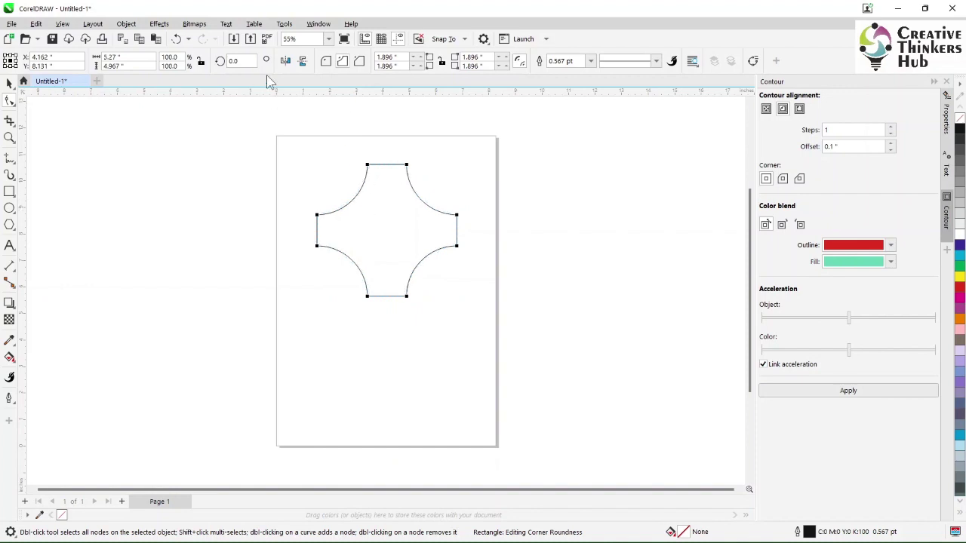
Try 2.0 pt and then 10.0 pt outline widths from the property bar.
{"action": "left_click", "coordinate": [591, 61]}
{"action": "left_click", "coordinate": [570, 125]}
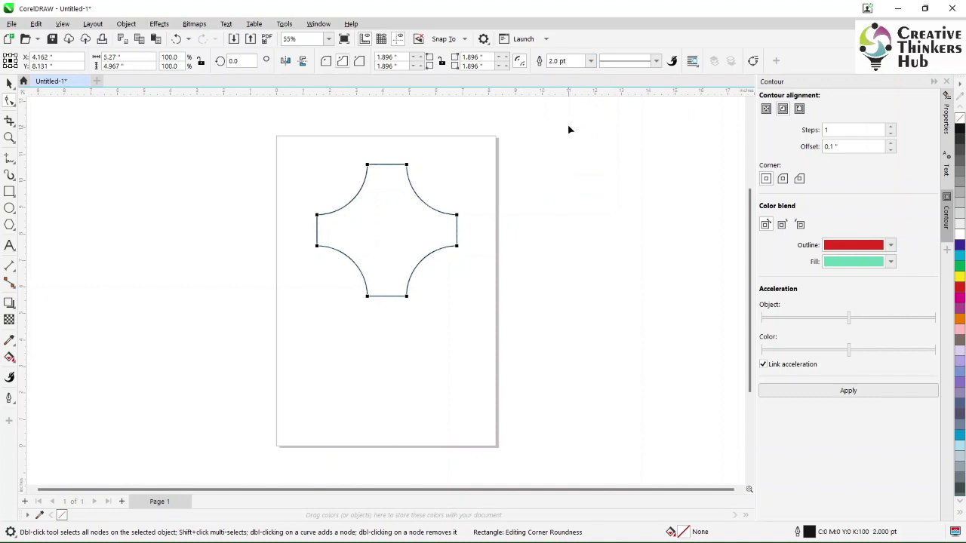
{"action": "left_click", "coordinate": [592, 62]}
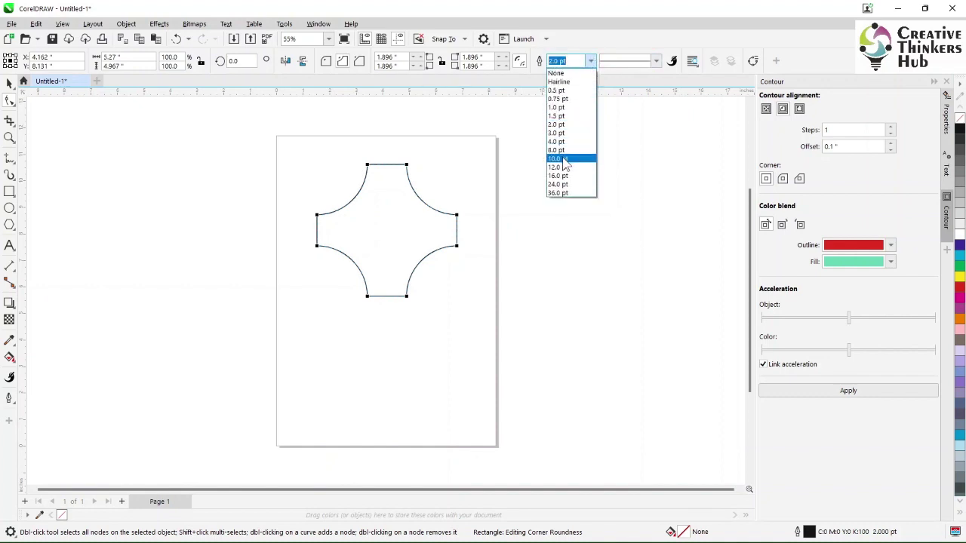
{"action": "left_click", "coordinate": [564, 160]}
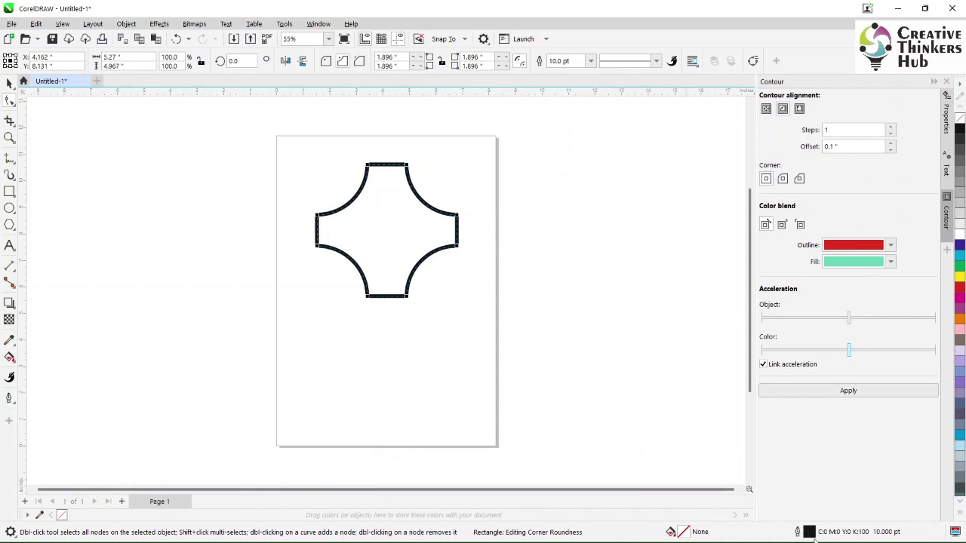
In the Outline Pen dialog, set the outline width to 4.0 pt and apply it.
{"action": "double_click", "coordinate": [808, 532]}
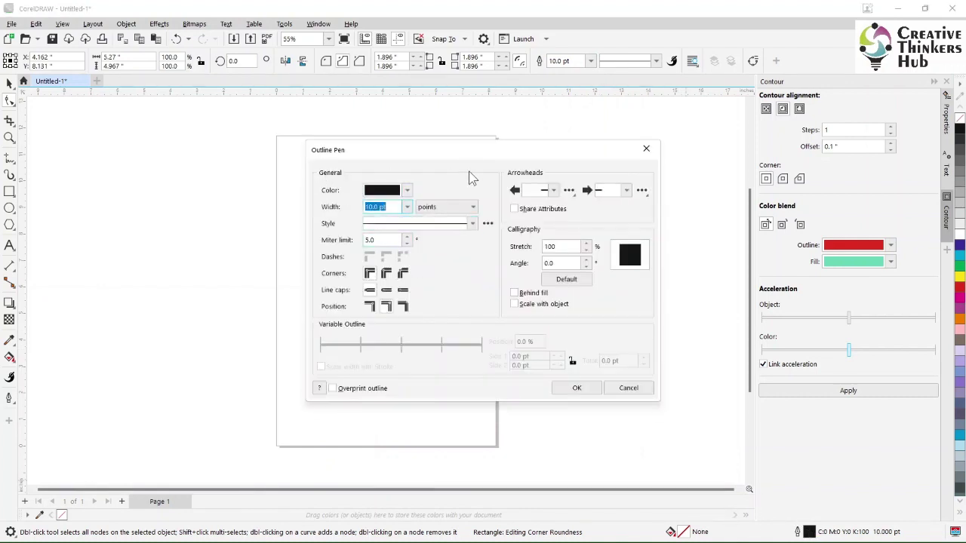
{"action": "left_click_drag", "start_coordinate": [470, 155], "coordinate": [594, 154]}
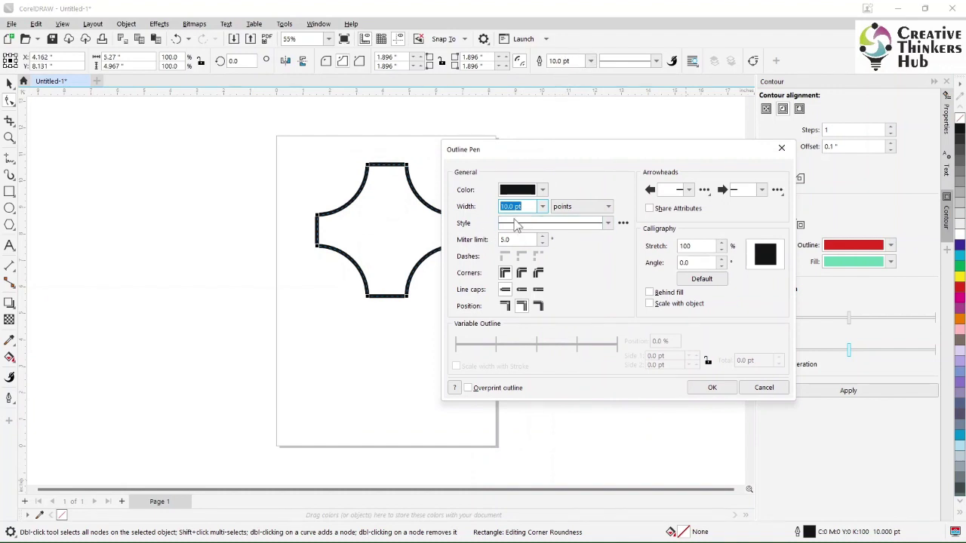
{"action": "left_click", "coordinate": [544, 209]}
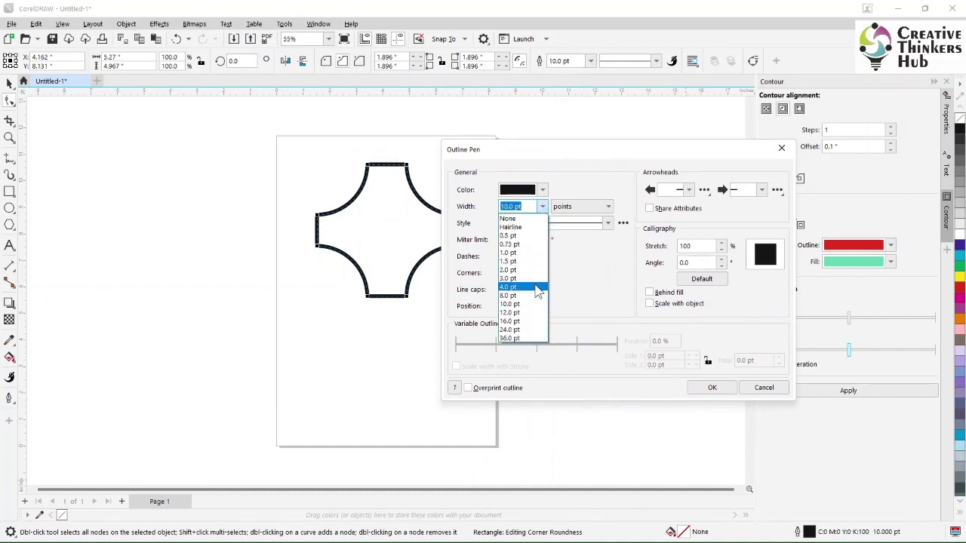
{"action": "left_click", "coordinate": [537, 291]}
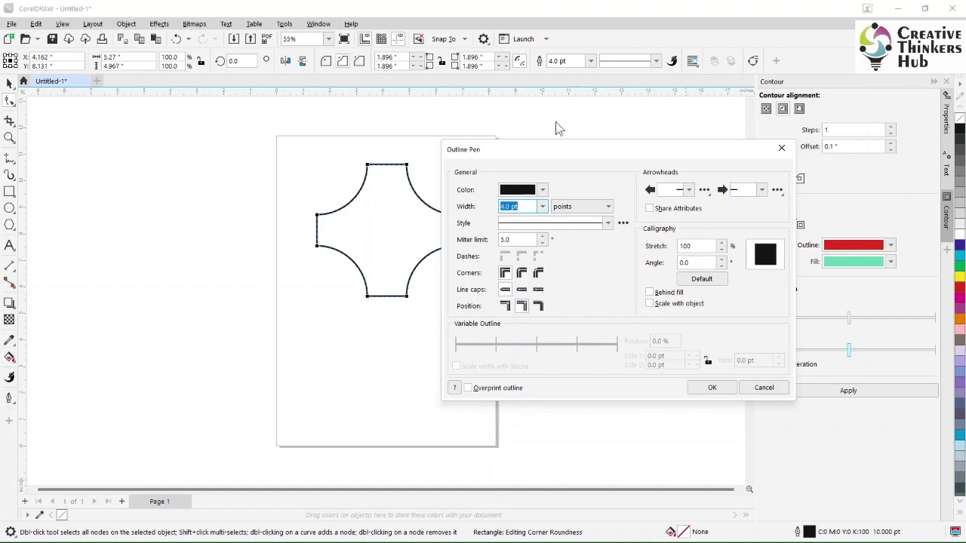
{"action": "left_click", "coordinate": [705, 391]}
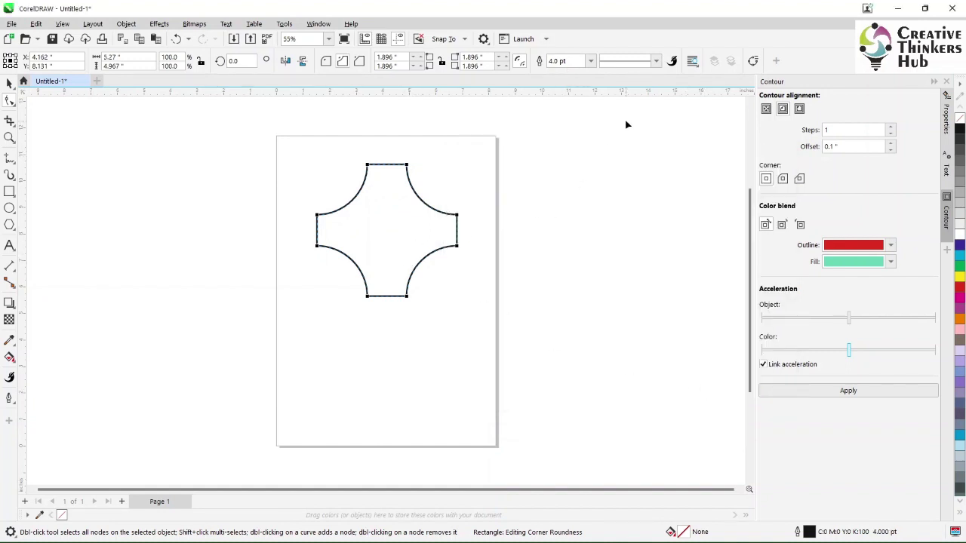
Give the outline a dotted style with a slanted calligraphic nib (stretch 43%, angle -162.9°).
{"action": "left_click", "coordinate": [657, 63]}
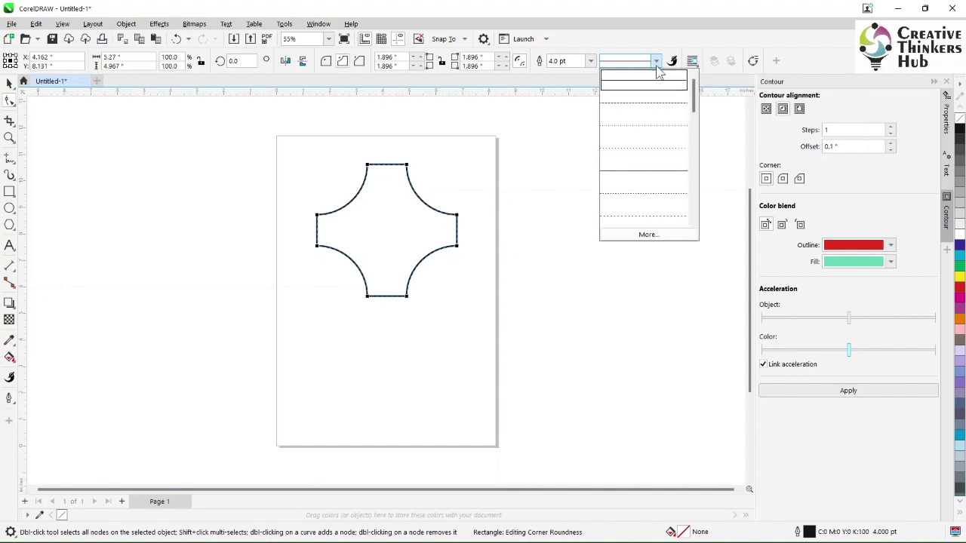
{"action": "left_click", "coordinate": [646, 150]}
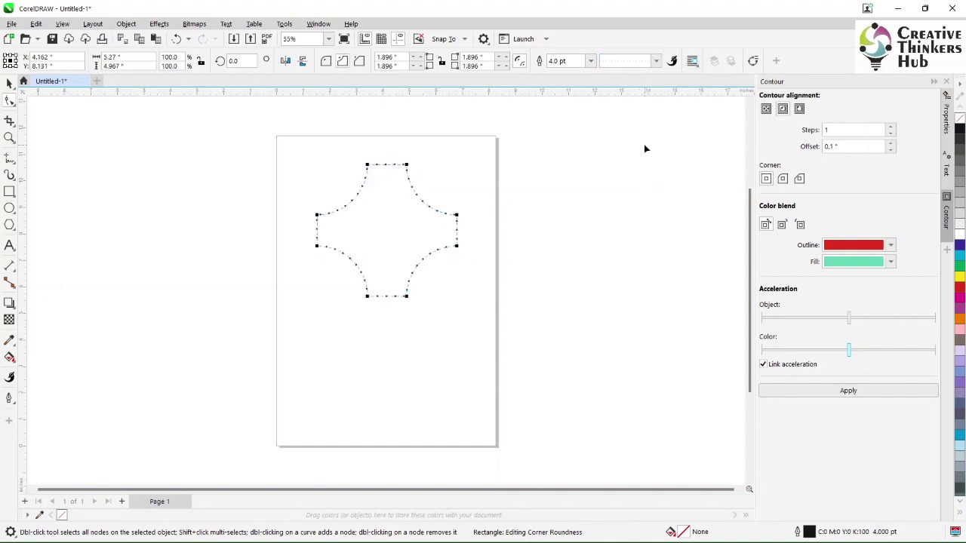
{"action": "double_click", "coordinate": [809, 533]}
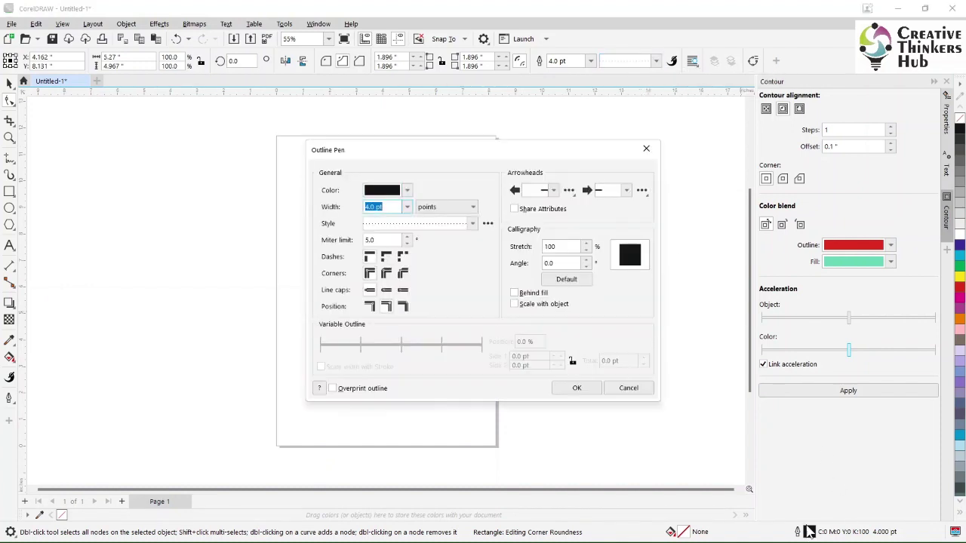
{"action": "left_click", "coordinate": [445, 227]}
{"action": "left_click", "coordinate": [423, 363]}
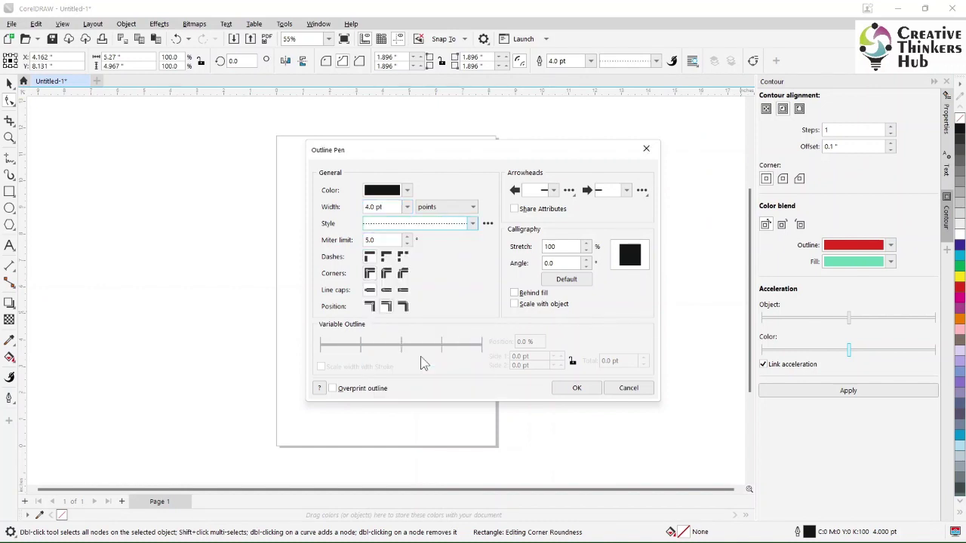
{"action": "mouse_move", "coordinate": [634, 255]}
{"action": "left_mouse_down"}
{"action": "mouse_move", "coordinate": [612, 251]}
{"action": "mouse_move", "coordinate": [633, 261]}
{"action": "mouse_move", "coordinate": [636, 241]}
{"action": "mouse_move", "coordinate": [626, 256]}
{"action": "left_mouse_up"}
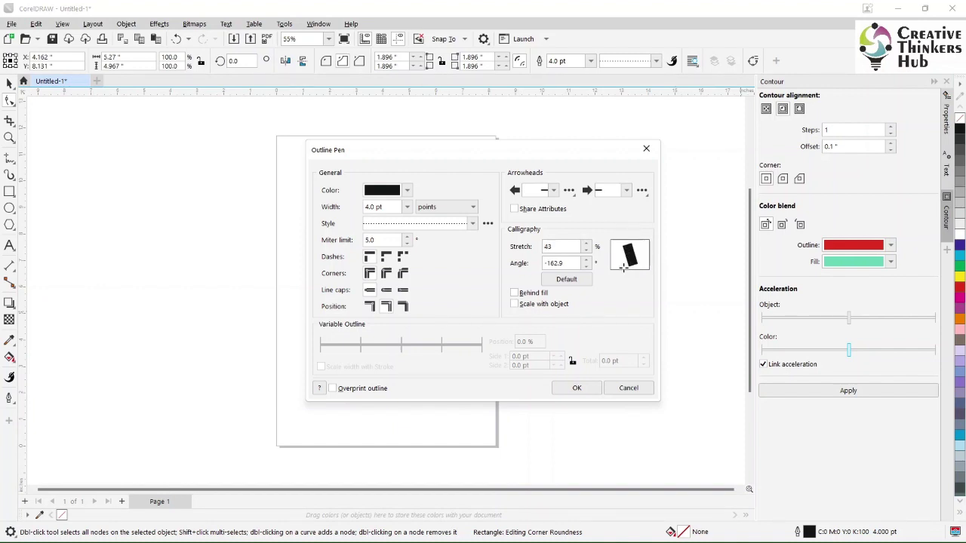
{"action": "left_click", "coordinate": [578, 390]}
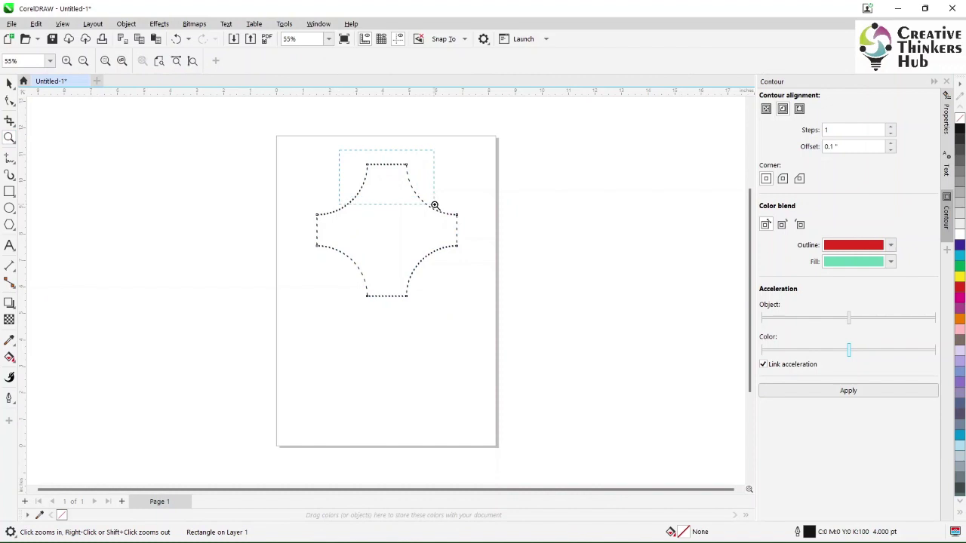
Drag a corner node back to 0.0 inch square corners and set the outline style to solid.
{"action": "left_click_drag", "start_coordinate": [434, 205], "coordinate": [436, 206]}
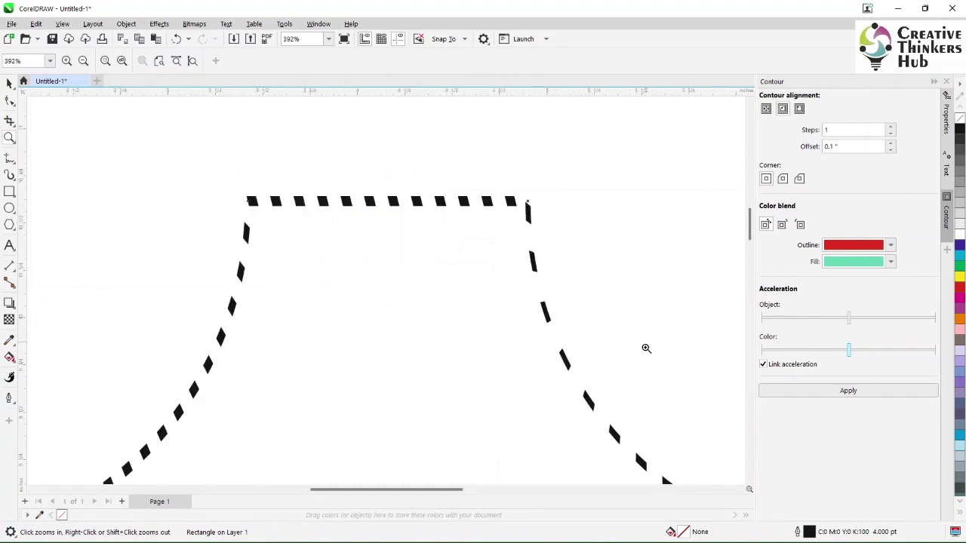
{"action": "scroll", "coordinate": [541, 332], "scroll_direction": "down", "scroll_amount": 2}
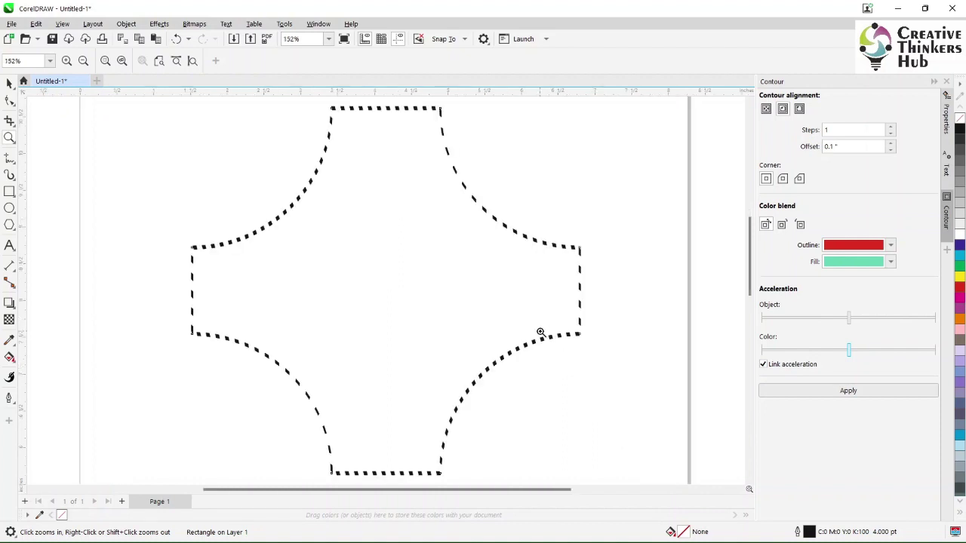
{"action": "left_click", "coordinate": [10, 84]}
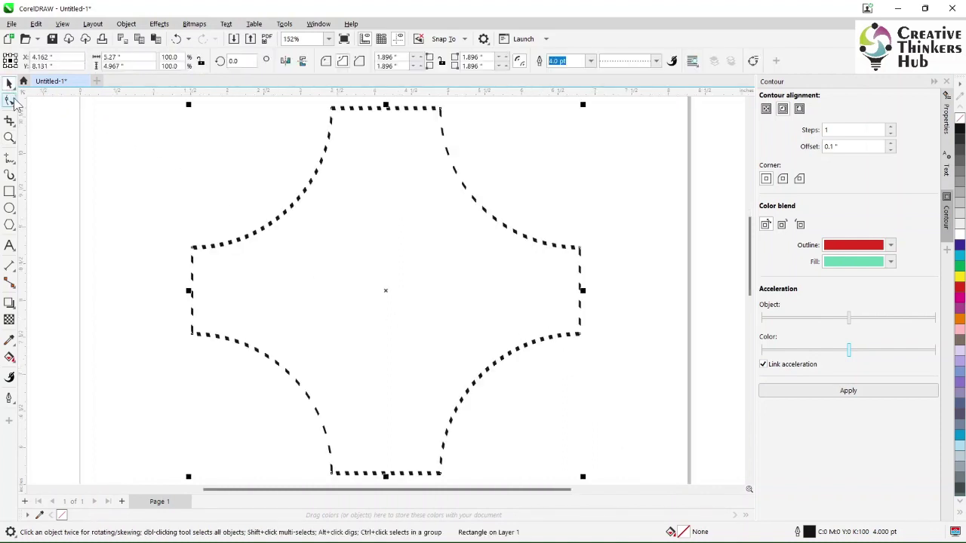
{"action": "left_click", "coordinate": [14, 106]}
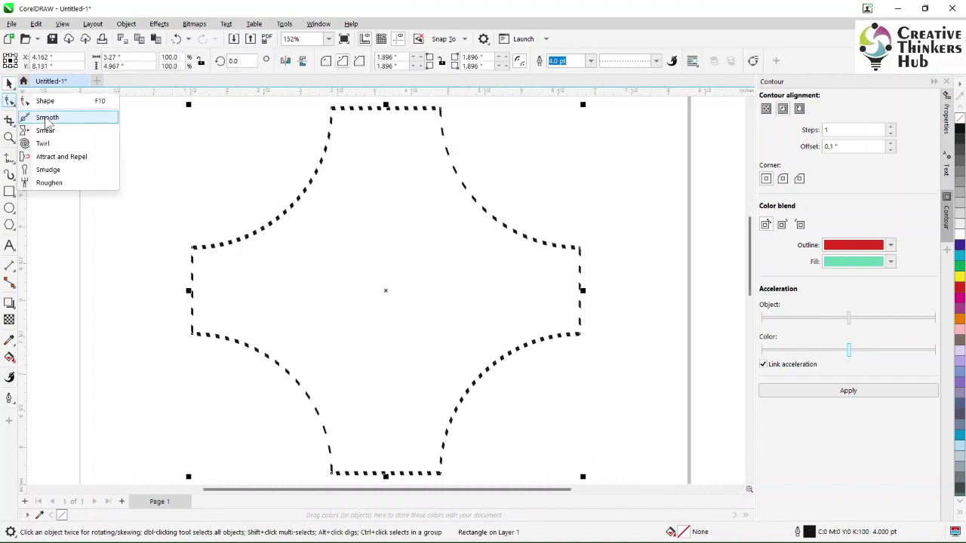
{"action": "left_click", "coordinate": [9, 84]}
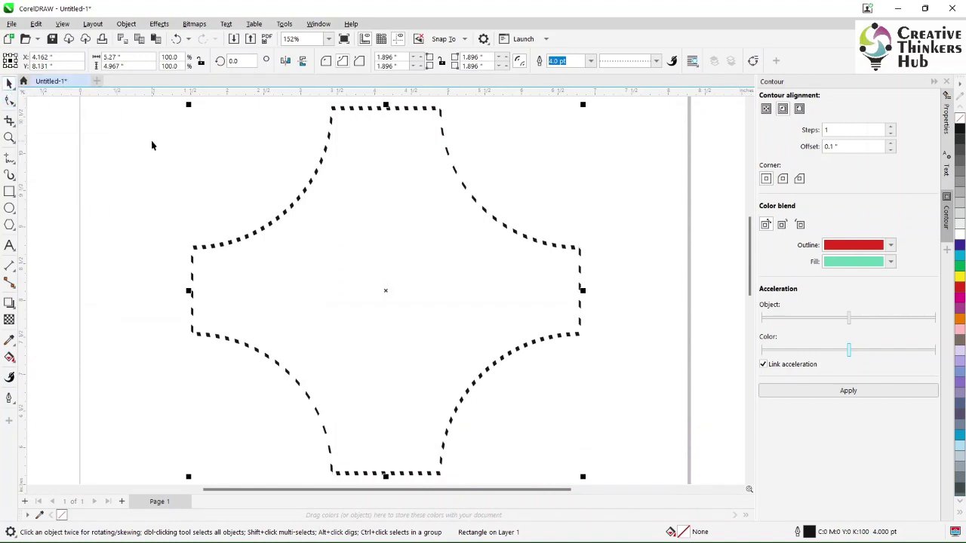
{"action": "left_click", "coordinate": [9, 102]}
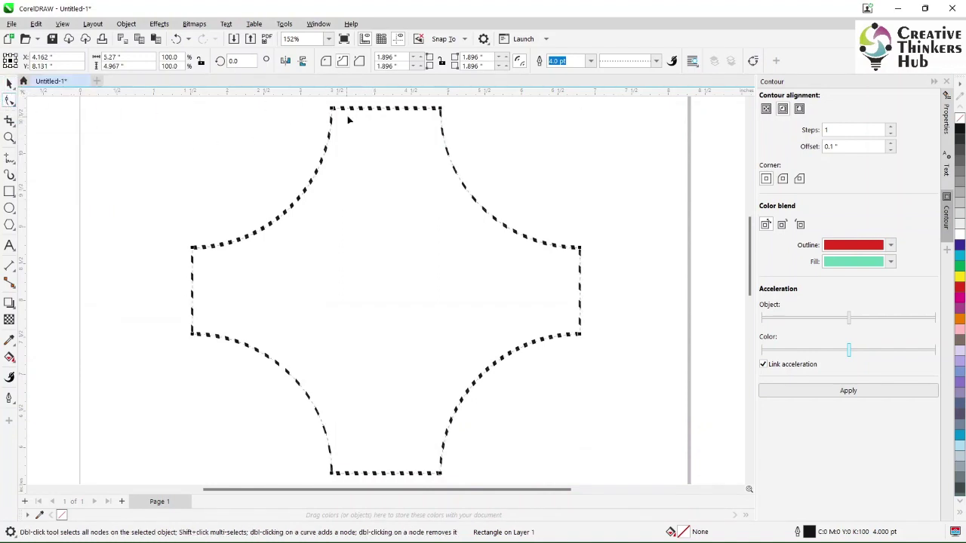
{"action": "left_click_drag", "start_coordinate": [333, 111], "coordinate": [193, 109]}
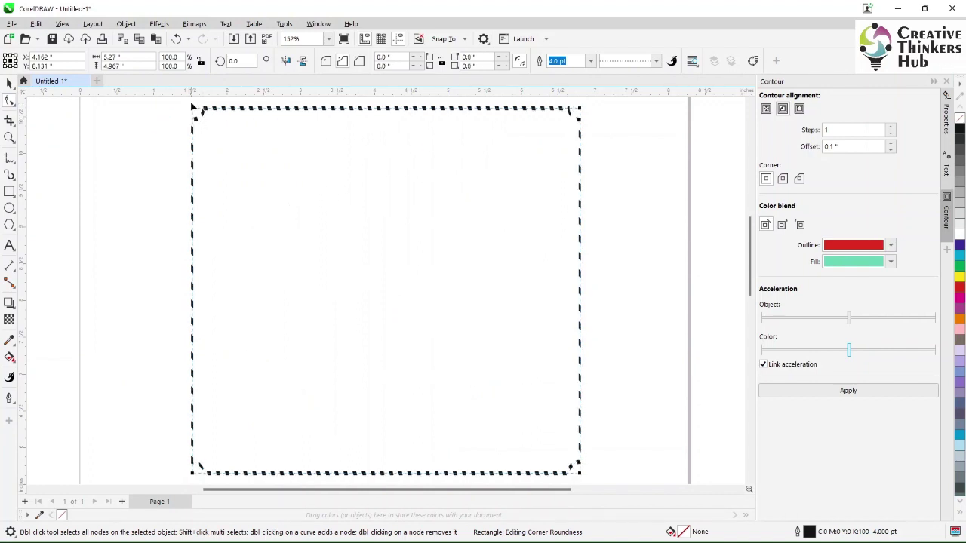
{"action": "left_click", "coordinate": [655, 62]}
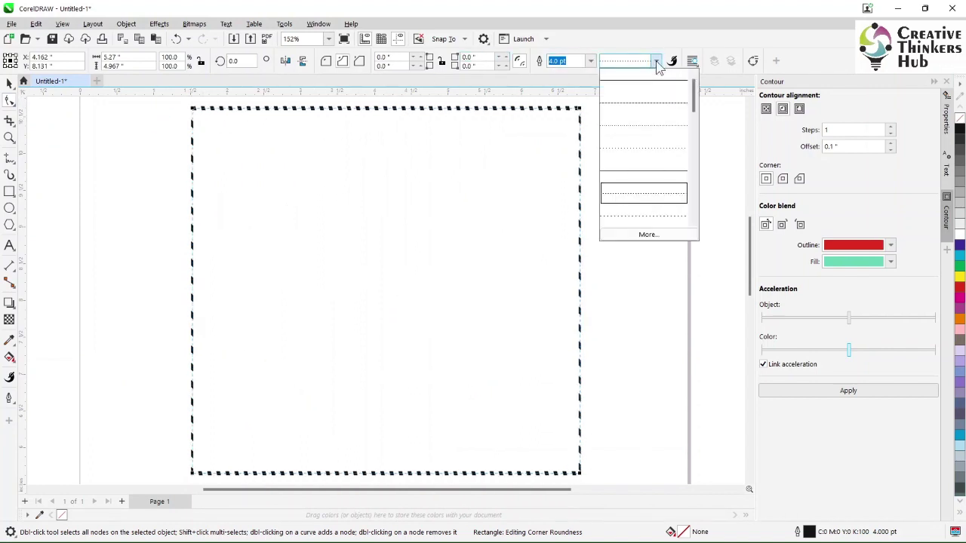
{"action": "left_click", "coordinate": [647, 87]}
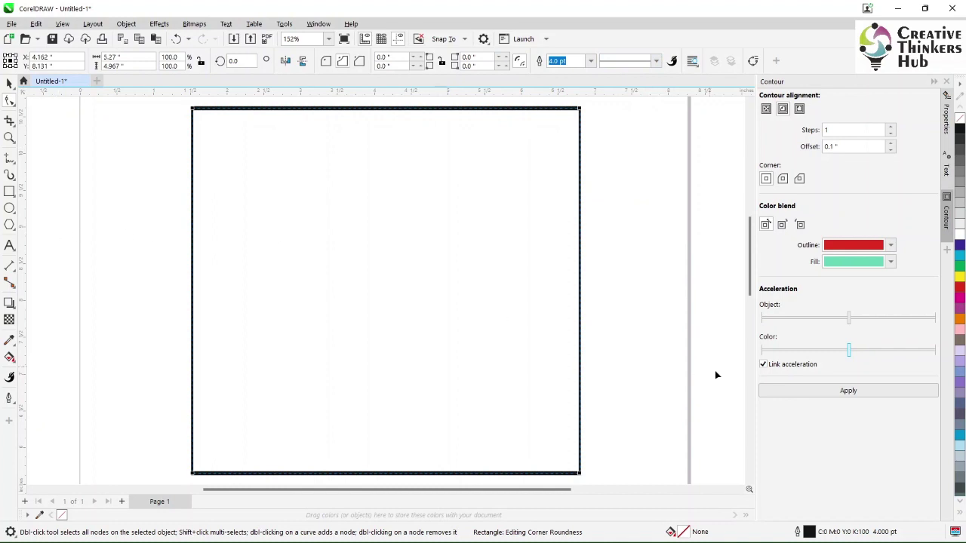
Set the calligraphic nib stretch to 100 in the Outline Pen dialog and close it.
{"action": "double_click", "coordinate": [808, 532]}
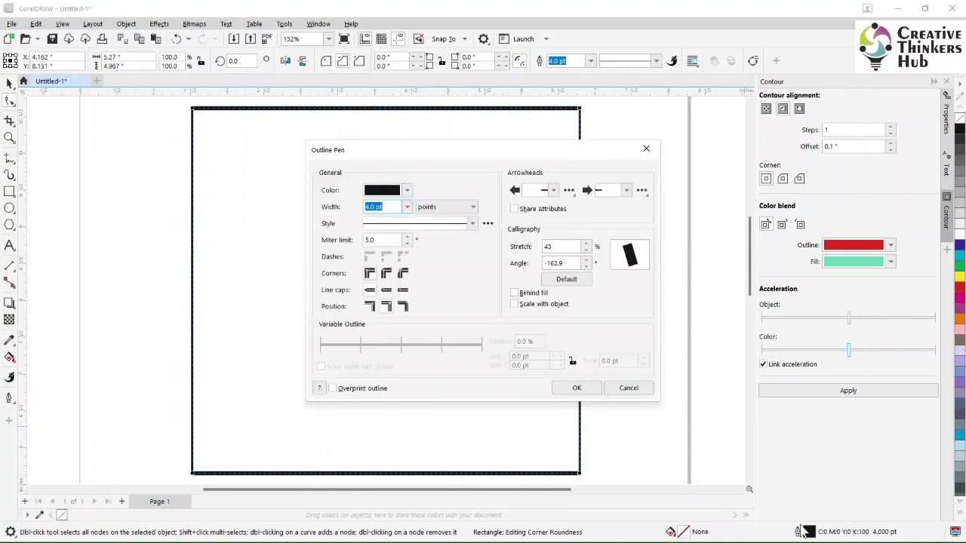
{"action": "double_click", "coordinate": [569, 246]}
{"action": "type", "text": "1"}
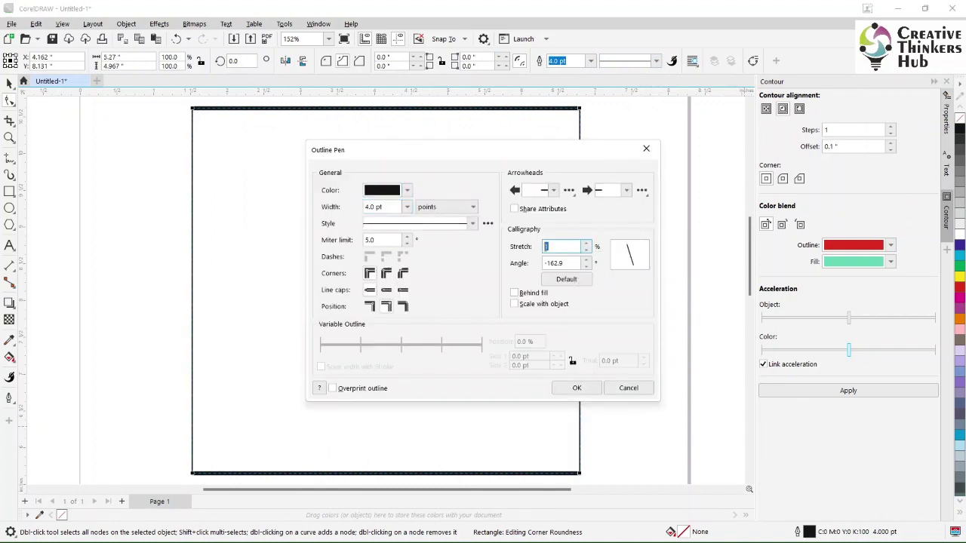
{"action": "type", "text": "00"}
{"action": "key", "text": "Tab"}
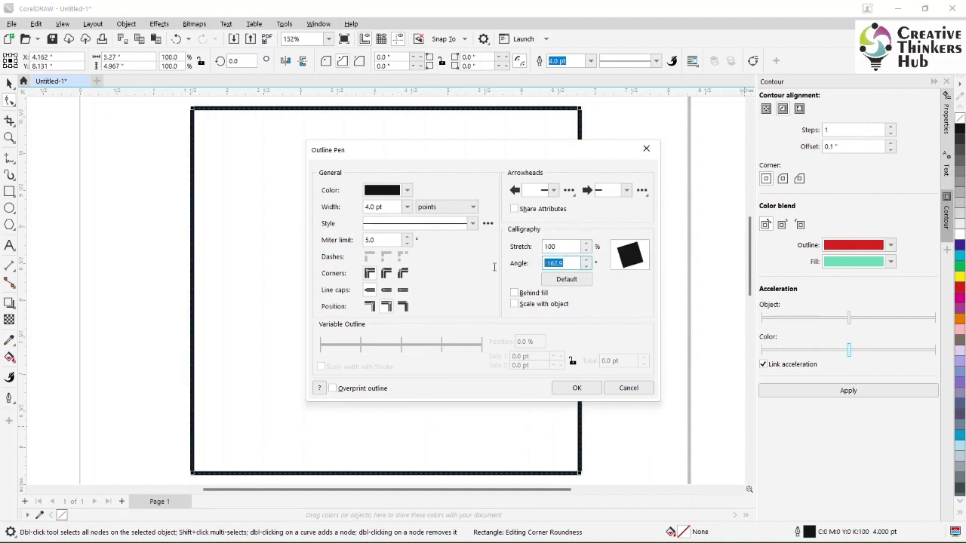
{"action": "key", "text": "Return"}
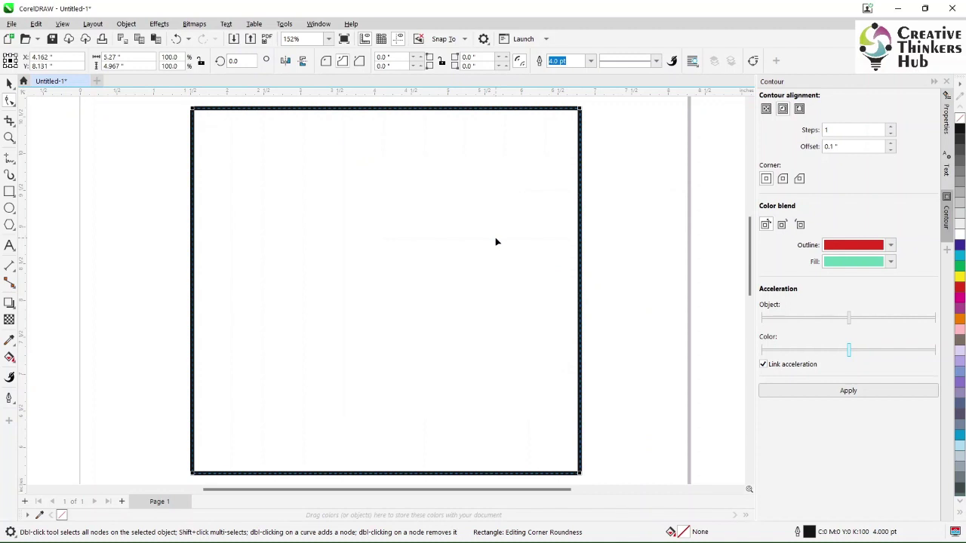
Brush the Smooth tool along the square's left edge and its top-right and bottom-right corners.
{"action": "left_click", "coordinate": [15, 106]}
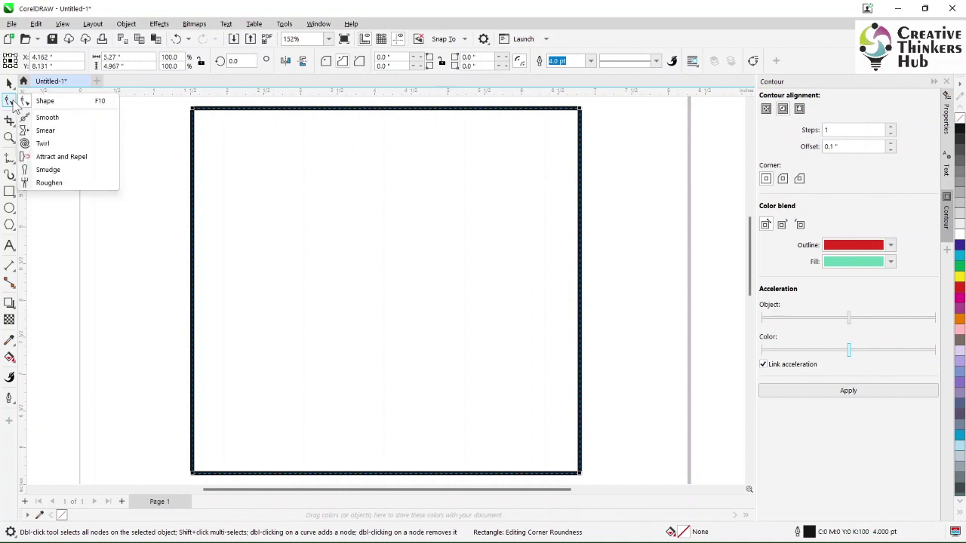
{"action": "left_click", "coordinate": [45, 117]}
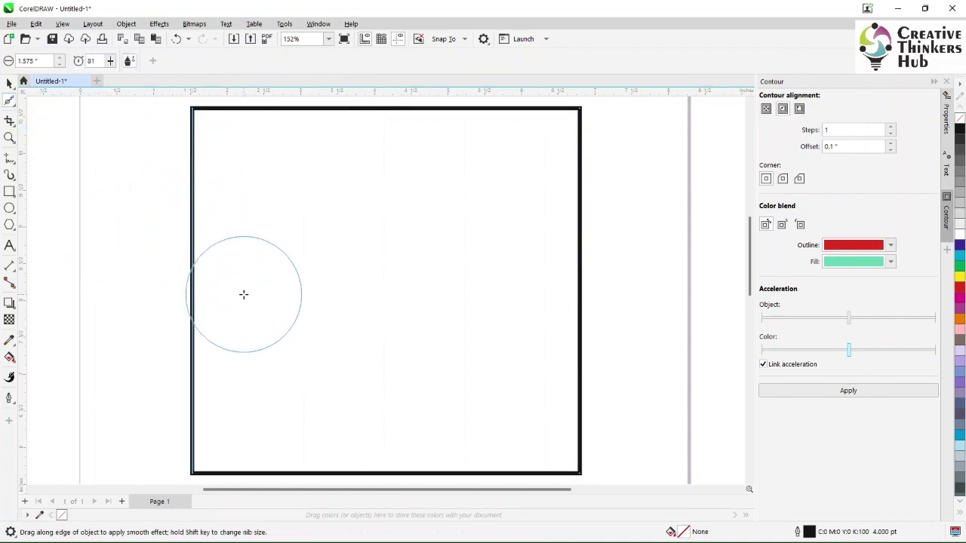
{"action": "scroll", "coordinate": [283, 282], "scroll_direction": "up", "scroll_amount": 2}
{"action": "scroll", "coordinate": [283, 282], "scroll_direction": "down", "scroll_amount": 5}
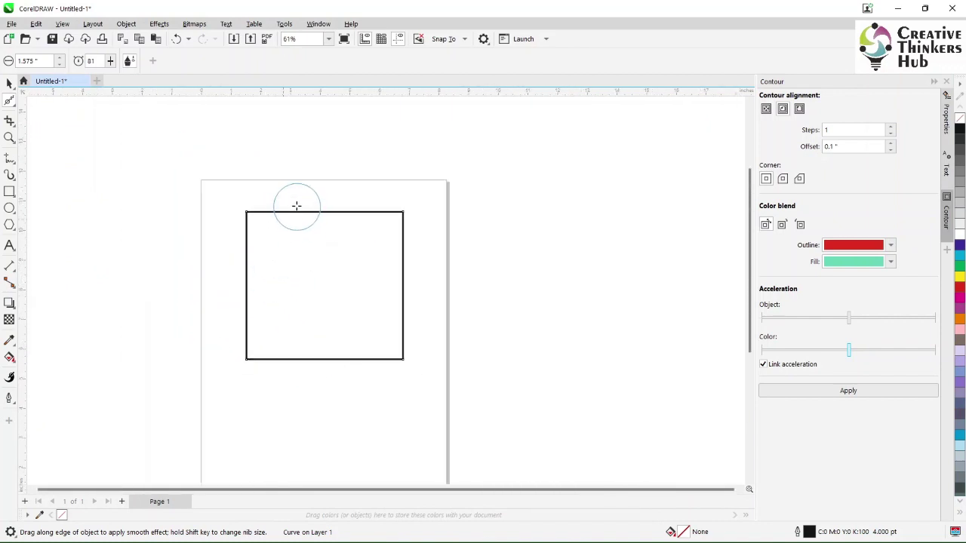
{"action": "mouse_move", "coordinate": [233, 246]}
{"action": "left_mouse_down"}
{"action": "mouse_move", "coordinate": [281, 286]}
{"action": "mouse_move", "coordinate": [252, 376]}
{"action": "mouse_move", "coordinate": [244, 363]}
{"action": "mouse_move", "coordinate": [318, 299]}
{"action": "mouse_move", "coordinate": [242, 347]}
{"action": "mouse_move", "coordinate": [312, 309]}
{"action": "mouse_move", "coordinate": [240, 297]}
{"action": "mouse_move", "coordinate": [294, 287]}
{"action": "mouse_move", "coordinate": [243, 328]}
{"action": "mouse_move", "coordinate": [243, 341]}
{"action": "mouse_move", "coordinate": [275, 317]}
{"action": "mouse_move", "coordinate": [241, 284]}
{"action": "left_mouse_up"}
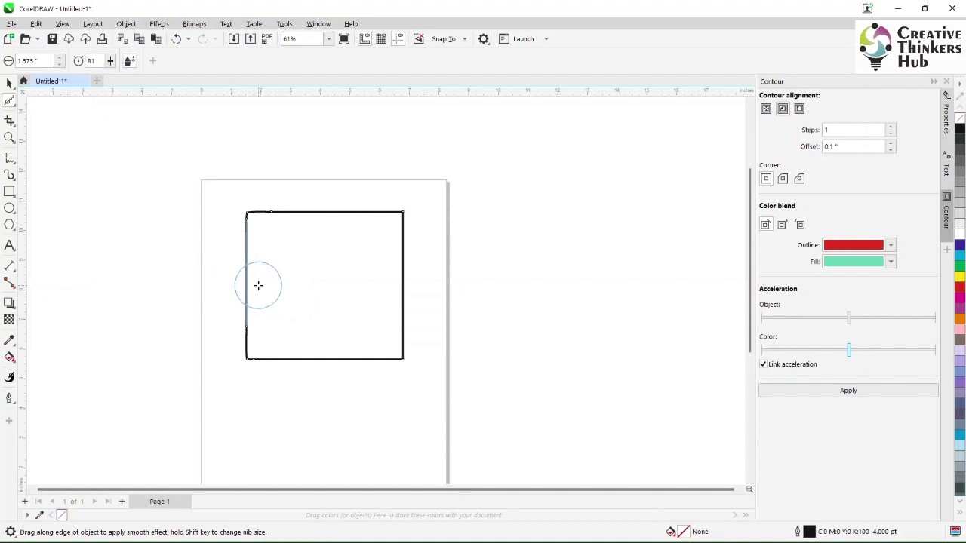
{"action": "left_click_drag", "start_coordinate": [401, 212], "coordinate": [373, 244]}
{"action": "left_click_drag", "start_coordinate": [403, 355], "coordinate": [340, 322]}
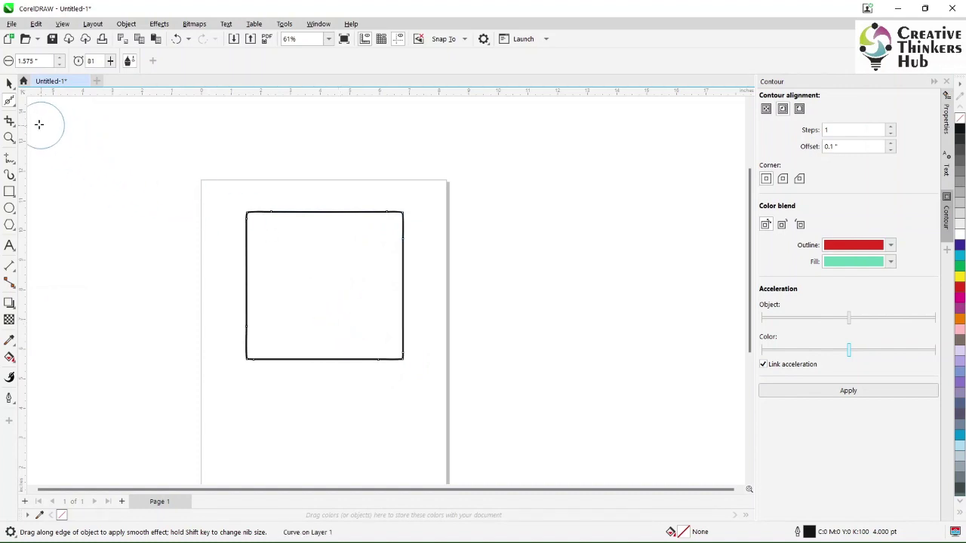
{"action": "left_click", "coordinate": [11, 108]}
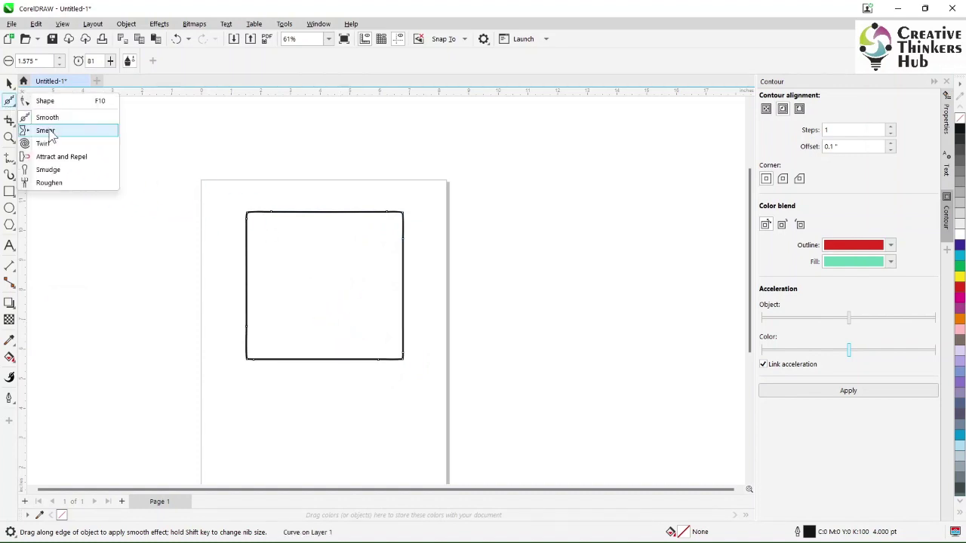
{"action": "left_click", "coordinate": [43, 132]}
{"action": "mouse_move", "coordinate": [256, 255]}
{"action": "left_mouse_down"}
{"action": "mouse_move", "coordinate": [291, 261]}
{"action": "mouse_move", "coordinate": [280, 260]}
{"action": "left_mouse_up"}
{"action": "mouse_move", "coordinate": [269, 297]}
{"action": "left_mouse_down"}
{"action": "mouse_move", "coordinate": [186, 315]}
{"action": "mouse_move", "coordinate": [199, 312]}
{"action": "left_mouse_up"}
{"action": "mouse_move", "coordinate": [310, 213]}
{"action": "left_mouse_down"}
{"action": "mouse_move", "coordinate": [307, 173]}
{"action": "mouse_move", "coordinate": [303, 181]}
{"action": "left_mouse_up"}
{"action": "left_click", "coordinate": [132, 63]}
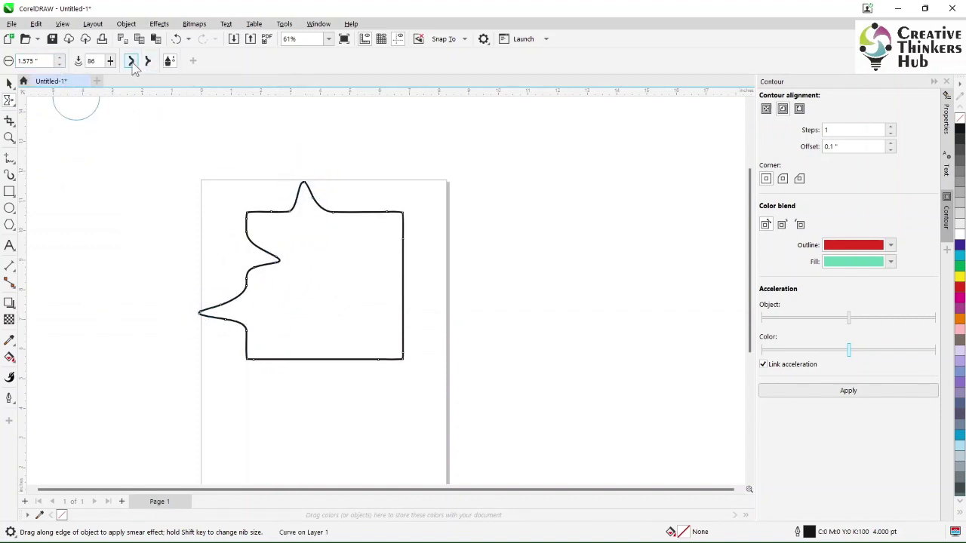
{"action": "left_click", "coordinate": [147, 62]}
{"action": "mouse_move", "coordinate": [358, 231]}
{"action": "left_mouse_down"}
{"action": "mouse_move", "coordinate": [362, 176]}
{"action": "mouse_move", "coordinate": [390, 147]}
{"action": "left_mouse_up"}
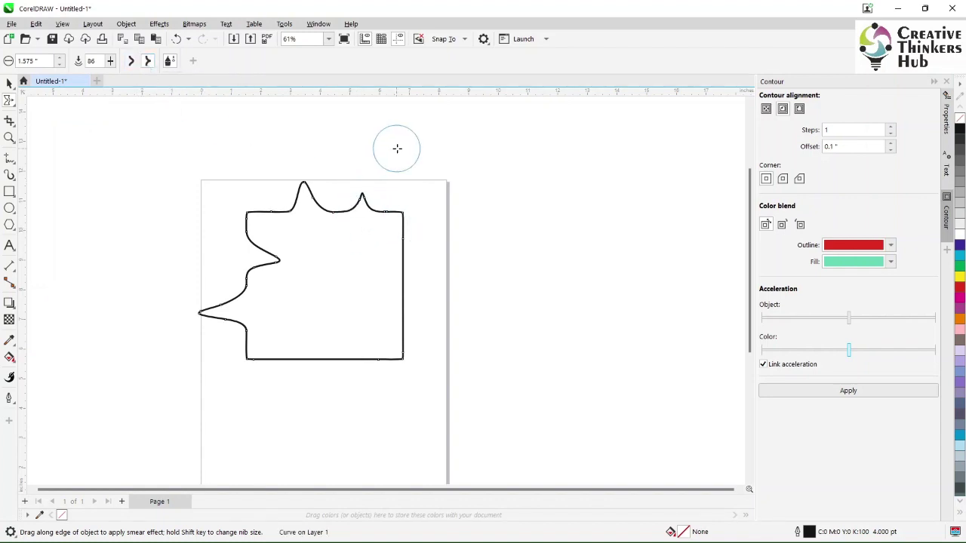
{"action": "left_click_drag", "start_coordinate": [381, 268], "coordinate": [476, 248]}
{"action": "mouse_move", "coordinate": [360, 304]}
{"action": "left_mouse_down"}
{"action": "mouse_move", "coordinate": [394, 314]}
{"action": "mouse_move", "coordinate": [473, 314]}
{"action": "left_mouse_up"}
{"action": "key", "text": "ctrl+z"}
{"action": "key", "text": "ctrl+z"}
{"action": "key", "text": "ctrl+z"}
{"action": "key", "text": "ctrl+z"}
{"action": "key", "text": "ctrl+z"}
{"action": "key", "text": "ctrl+z"}
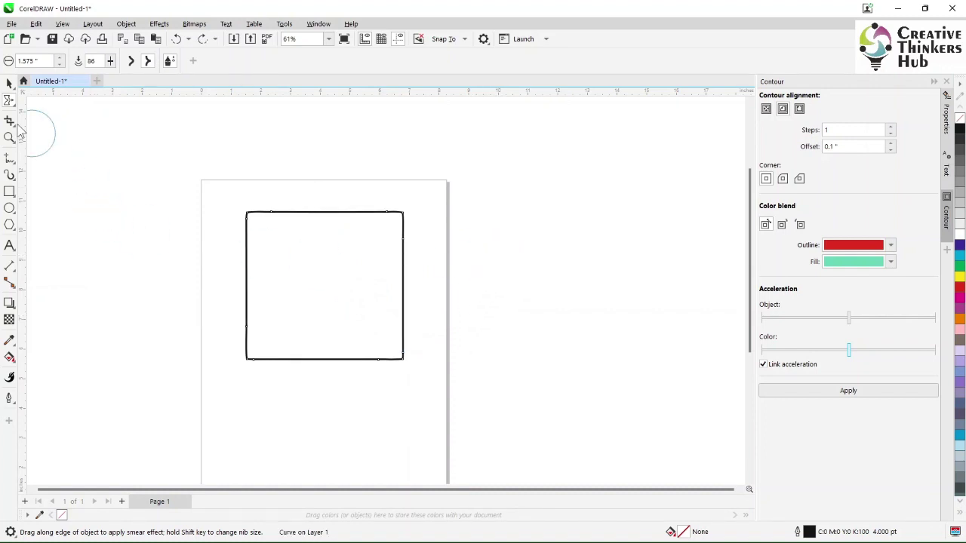
Twirl the bottom-left and bottom-right corners, then twirl the top-right corner clockwise.
{"action": "left_click", "coordinate": [11, 101]}
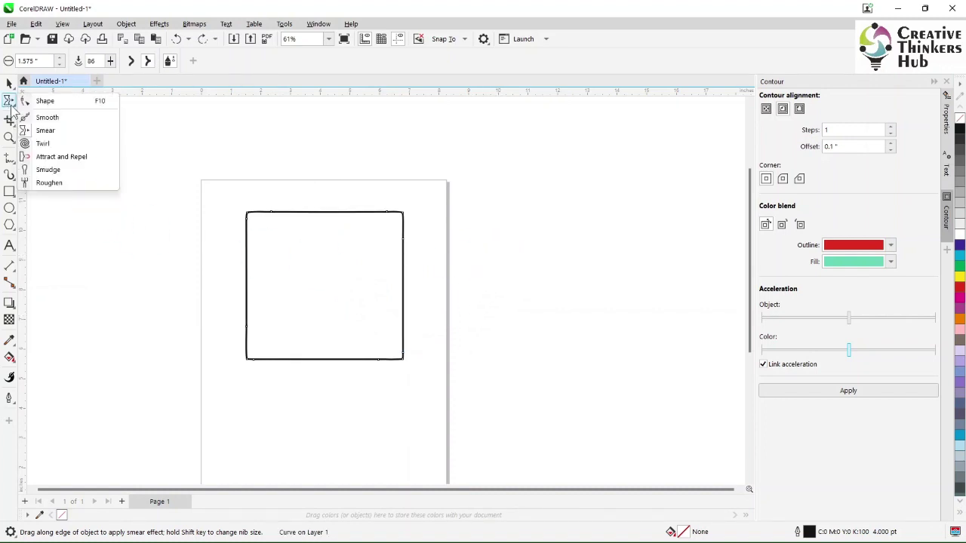
{"action": "left_click", "coordinate": [43, 143]}
{"action": "left_click_drag", "start_coordinate": [270, 354], "coordinate": [260, 358]}
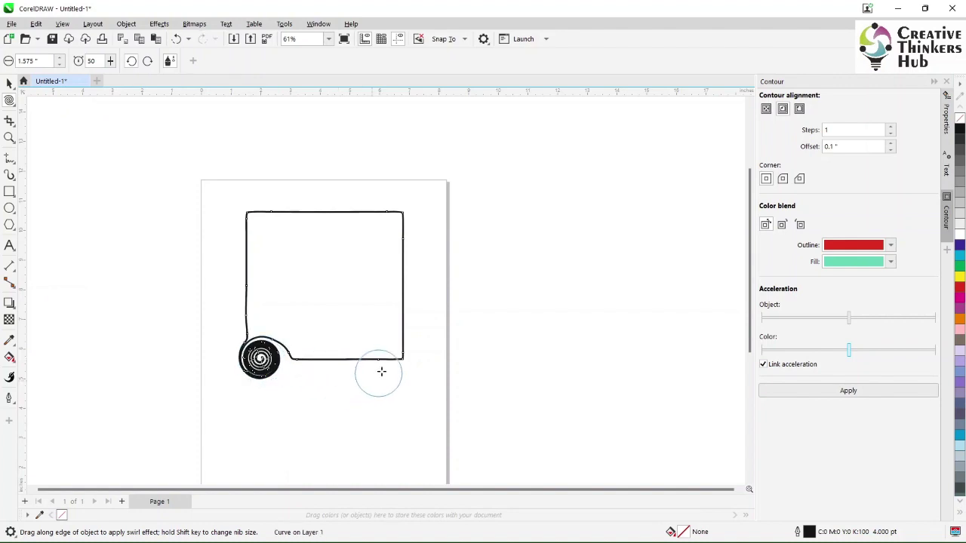
{"action": "left_click_drag", "start_coordinate": [388, 353], "coordinate": [384, 352]}
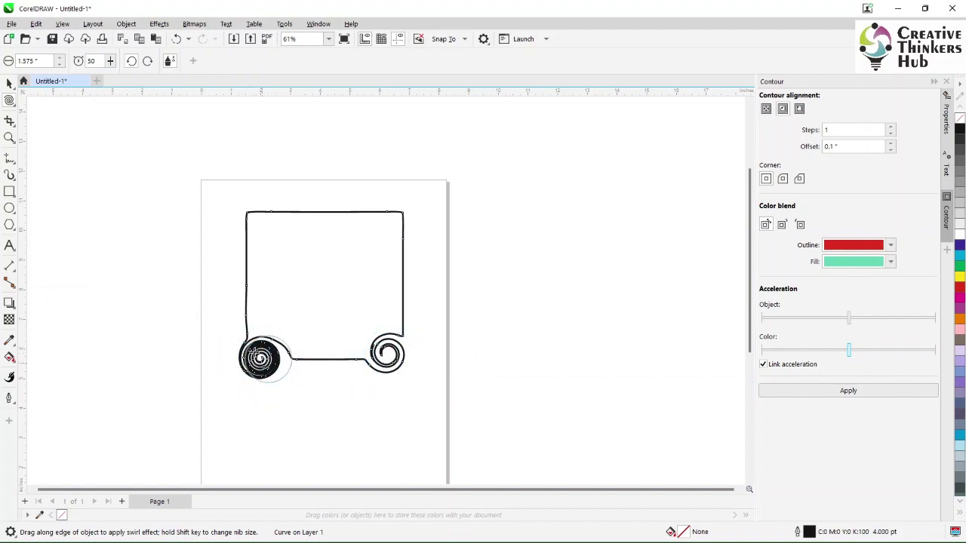
{"action": "left_click", "coordinate": [148, 63]}
{"action": "left_click_drag", "start_coordinate": [396, 217], "coordinate": [396, 218]}
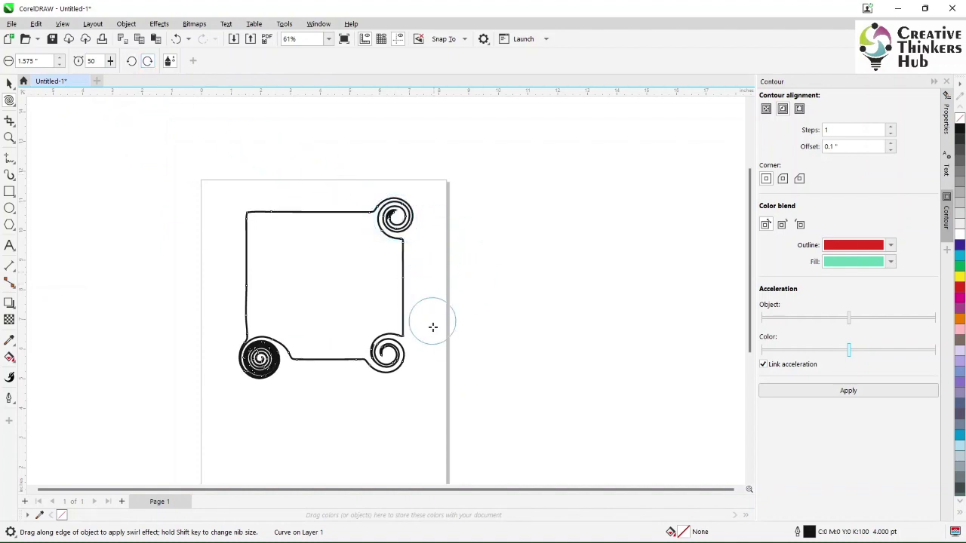
Use the Attract and Repel brush to pull a notch and a bump into the top edge.
{"action": "left_click", "coordinate": [13, 108]}
{"action": "left_click", "coordinate": [63, 156]}
{"action": "left_click_drag", "start_coordinate": [280, 212], "coordinate": [300, 250]}
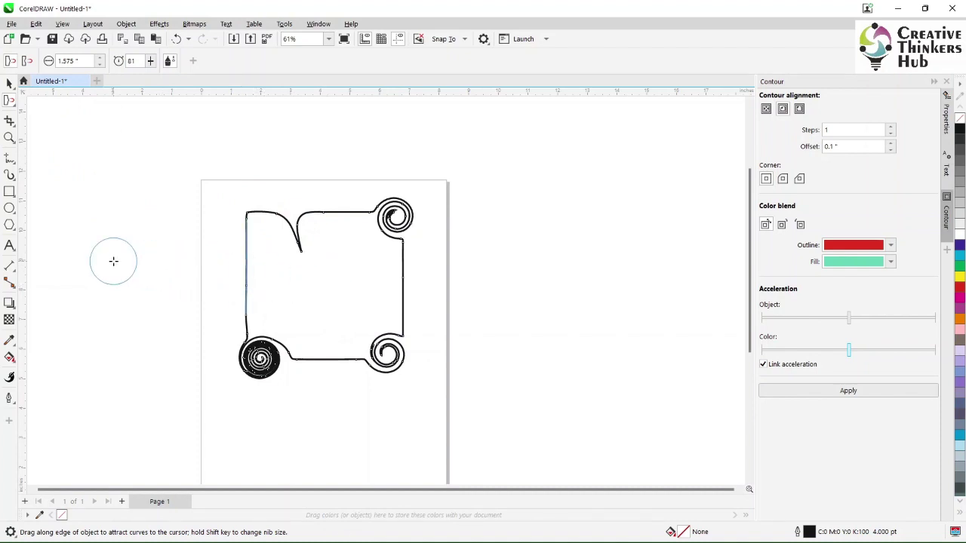
{"action": "mouse_move", "coordinate": [328, 209]}
{"action": "left_mouse_down"}
{"action": "mouse_move", "coordinate": [321, 138]}
{"action": "mouse_move", "coordinate": [324, 173]}
{"action": "mouse_move", "coordinate": [319, 143]}
{"action": "left_mouse_up"}
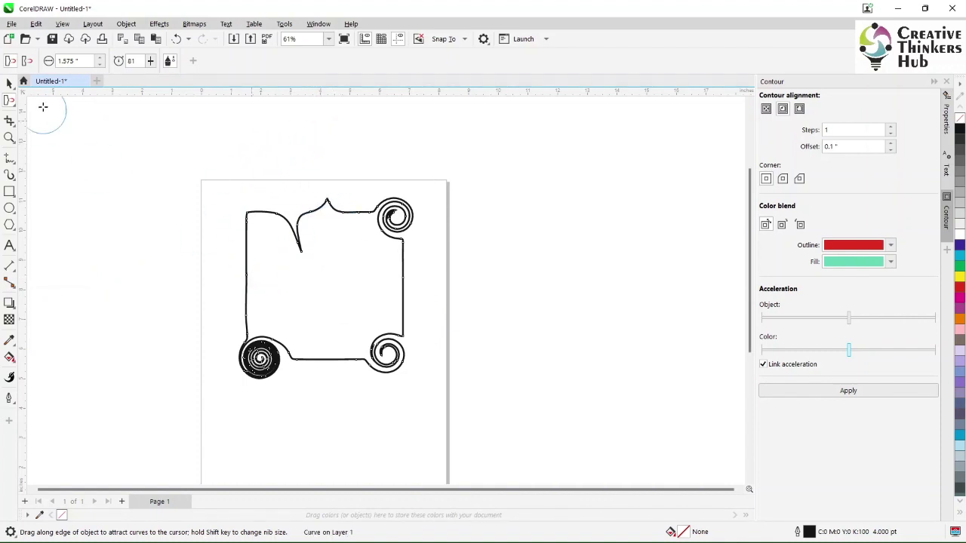
In repel mode, push out side bulges and top fingers, then undo to the plain rectangle.
{"action": "left_click", "coordinate": [26, 60]}
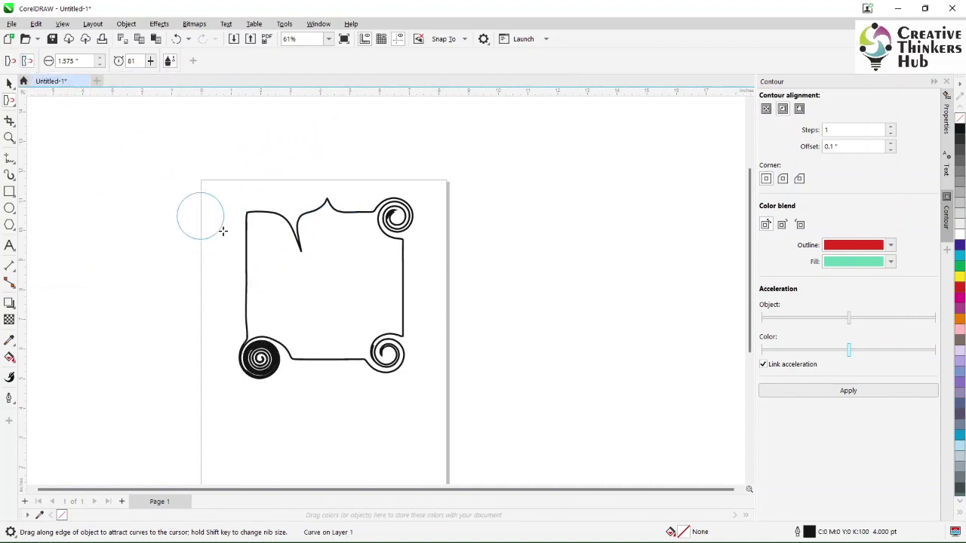
{"action": "mouse_move", "coordinate": [274, 261]}
{"action": "left_mouse_down"}
{"action": "mouse_move", "coordinate": [158, 254]}
{"action": "mouse_move", "coordinate": [69, 265]}
{"action": "mouse_move", "coordinate": [86, 265]}
{"action": "left_mouse_up"}
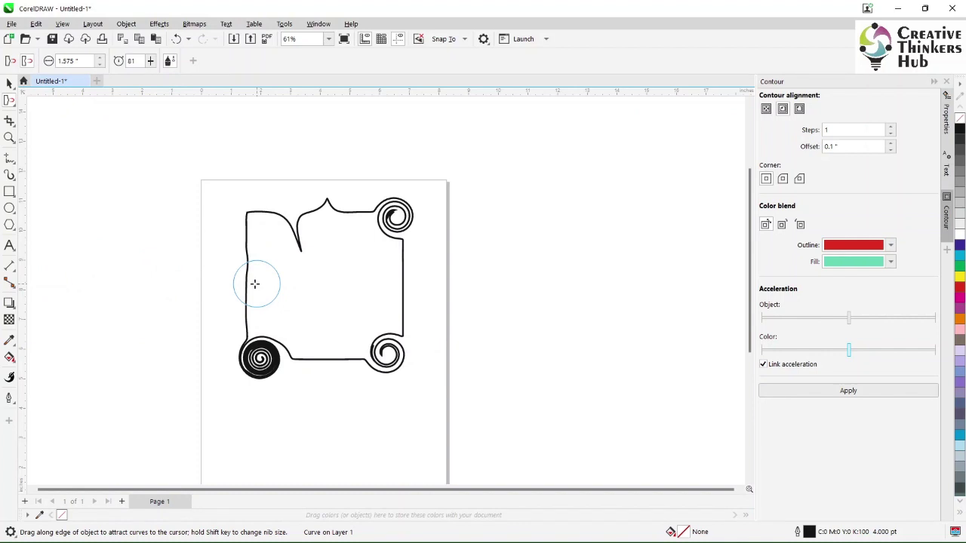
{"action": "left_click_drag", "start_coordinate": [142, 283], "coordinate": [434, 285]}
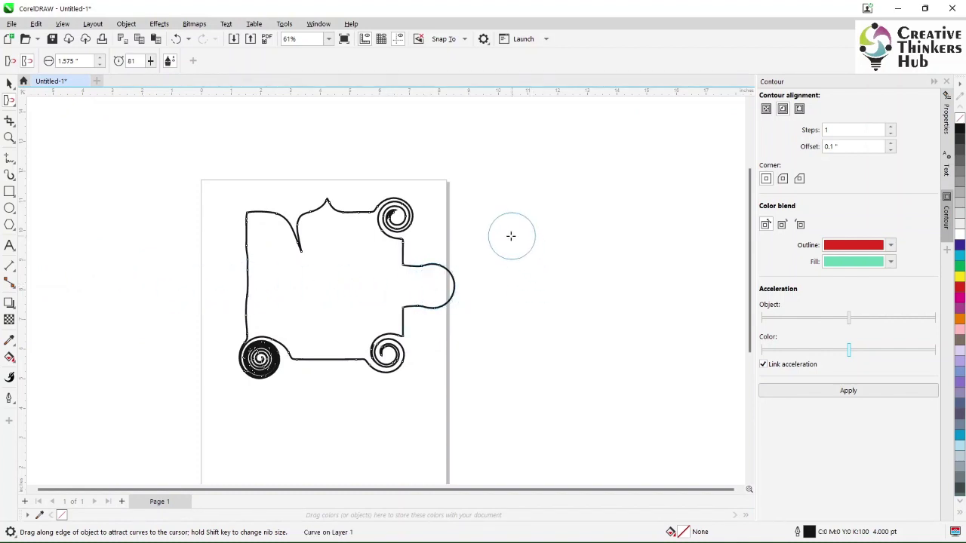
{"action": "left_click_drag", "start_coordinate": [337, 250], "coordinate": [335, 142]}
{"action": "left_click_drag", "start_coordinate": [335, 218], "coordinate": [333, 134]}
{"action": "left_click_drag", "start_coordinate": [307, 262], "coordinate": [254, 157]}
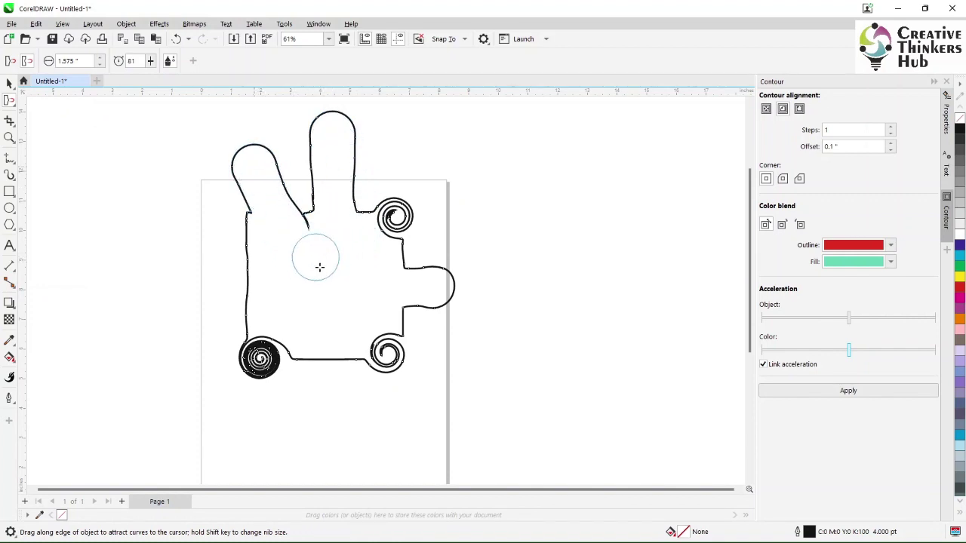
{"action": "key", "text": "ctrl+z"}
{"action": "key", "text": "ctrl+z"}
{"action": "key", "text": "ctrl+z"}
{"action": "key", "text": "ctrl+z"}
{"action": "key", "text": "ctrl+z"}
{"action": "key", "text": "ctrl+z"}
{"action": "key", "text": "ctrl+z"}
{"action": "key", "text": "ctrl+z"}
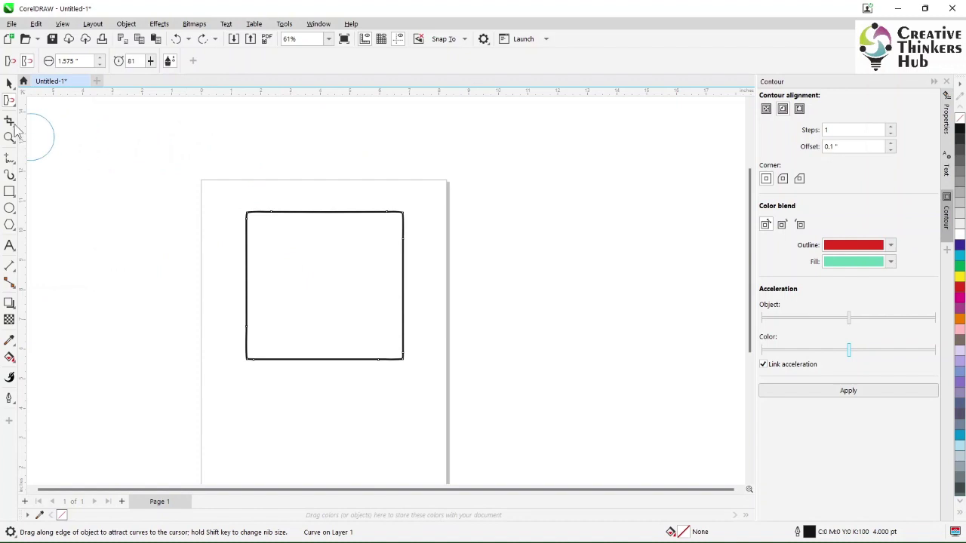
Smudge lobes up from the top and upper-right edges and a deep notch into the right side.
{"action": "left_click", "coordinate": [10, 101]}
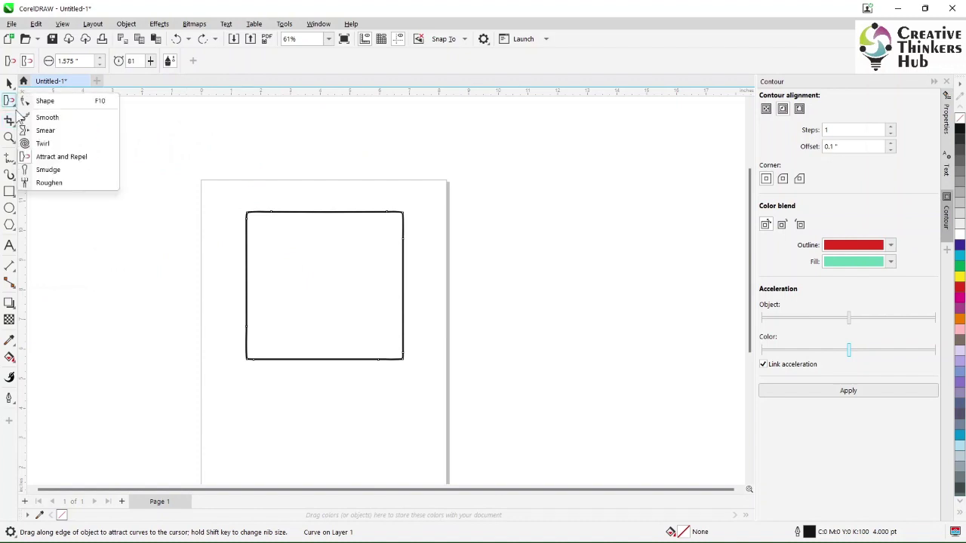
{"action": "left_click", "coordinate": [48, 171]}
{"action": "left_click_drag", "start_coordinate": [305, 177], "coordinate": [302, 179]}
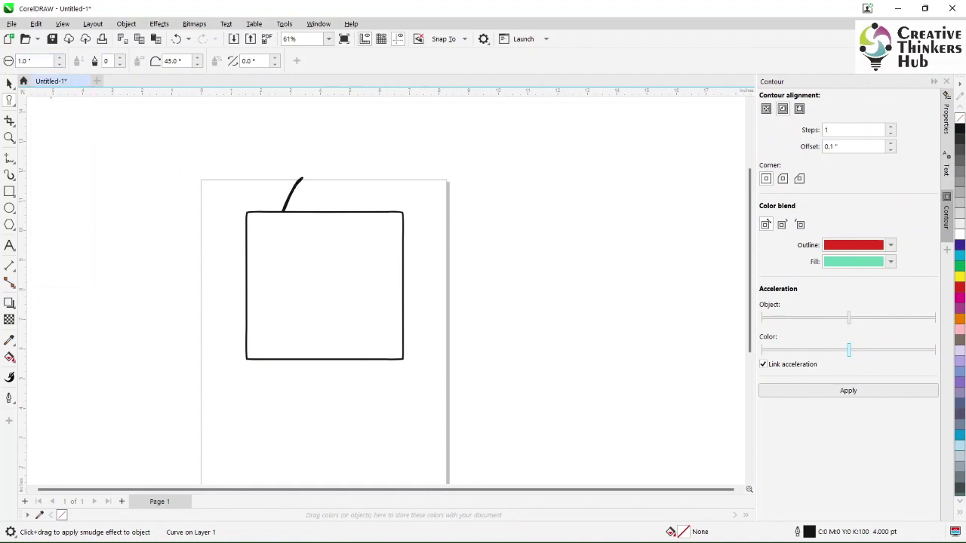
{"action": "mouse_move", "coordinate": [306, 229]}
{"action": "left_mouse_down"}
{"action": "mouse_move", "coordinate": [347, 174]}
{"action": "mouse_move", "coordinate": [369, 161]}
{"action": "left_mouse_up"}
{"action": "left_click_drag", "start_coordinate": [395, 236], "coordinate": [427, 236]}
{"action": "left_click_drag", "start_coordinate": [419, 288], "coordinate": [349, 290]}
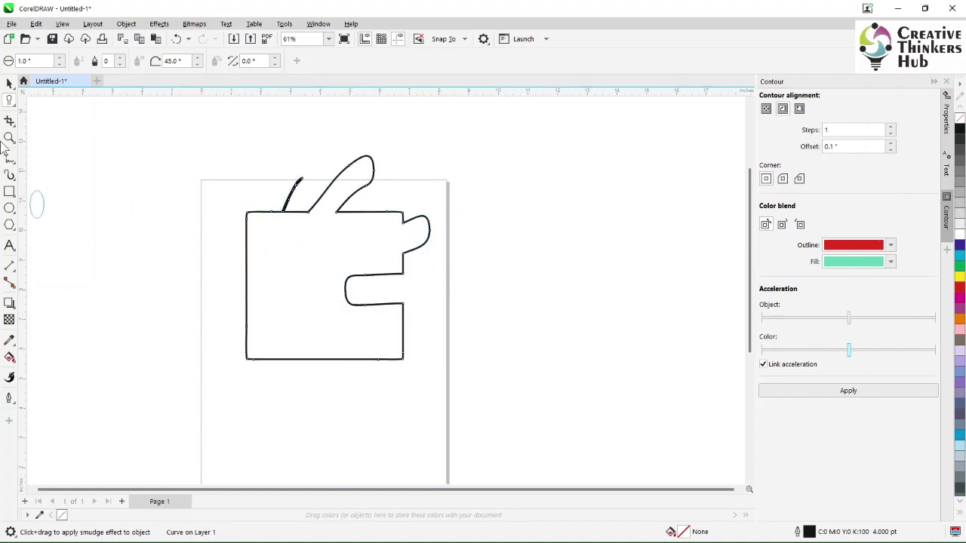
{"action": "left_click", "coordinate": [11, 99]}
{"action": "left_click", "coordinate": [10, 121]}
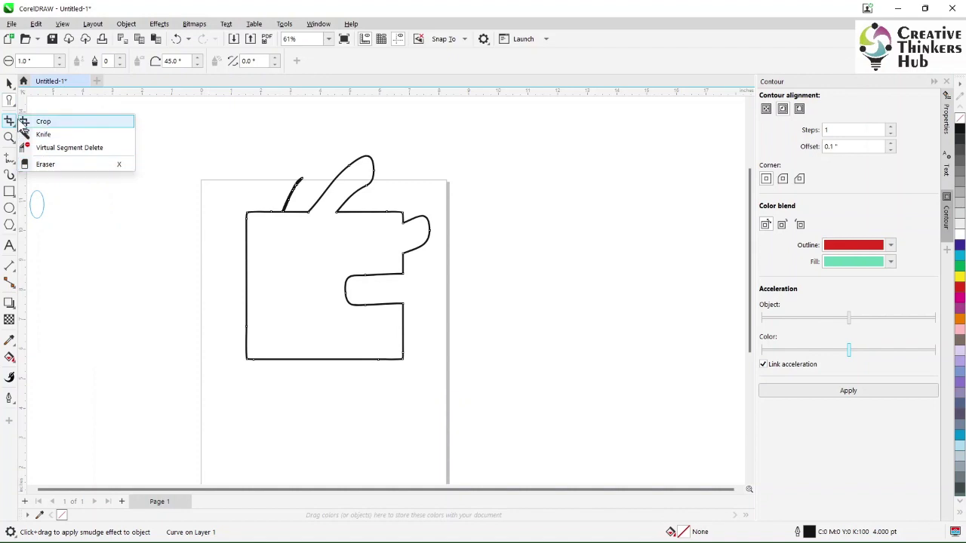
Roughen the shape's left and bottom edges with the Roughen brush at nib size 1.0.
{"action": "left_click", "coordinate": [11, 99]}
{"action": "left_click", "coordinate": [49, 183]}
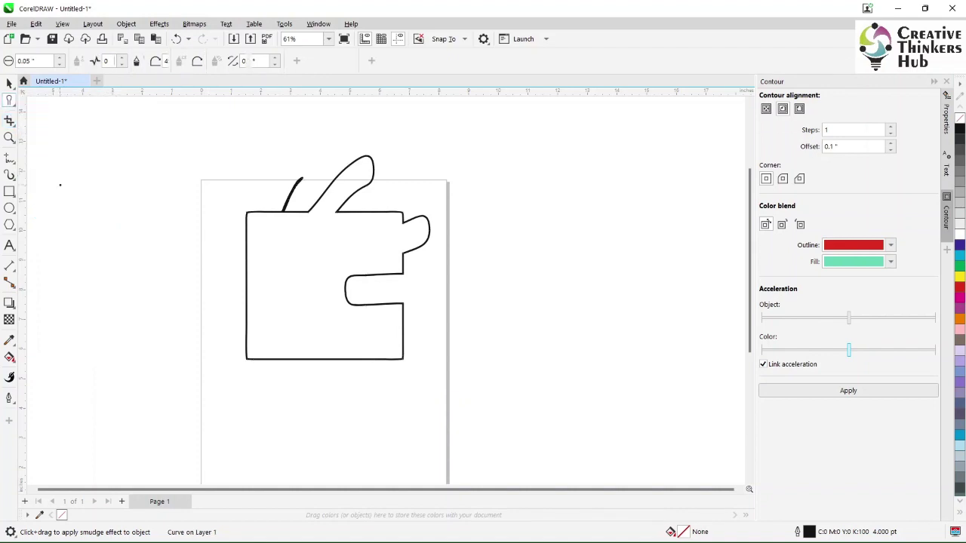
{"action": "triple_click", "coordinate": [34, 60]}
{"action": "type", "text": "1"}
{"action": "key", "text": "Return"}
{"action": "mouse_move", "coordinate": [230, 242]}
{"action": "left_mouse_down"}
{"action": "mouse_move", "coordinate": [295, 249]}
{"action": "mouse_move", "coordinate": [252, 287]}
{"action": "mouse_move", "coordinate": [211, 296]}
{"action": "left_mouse_up"}
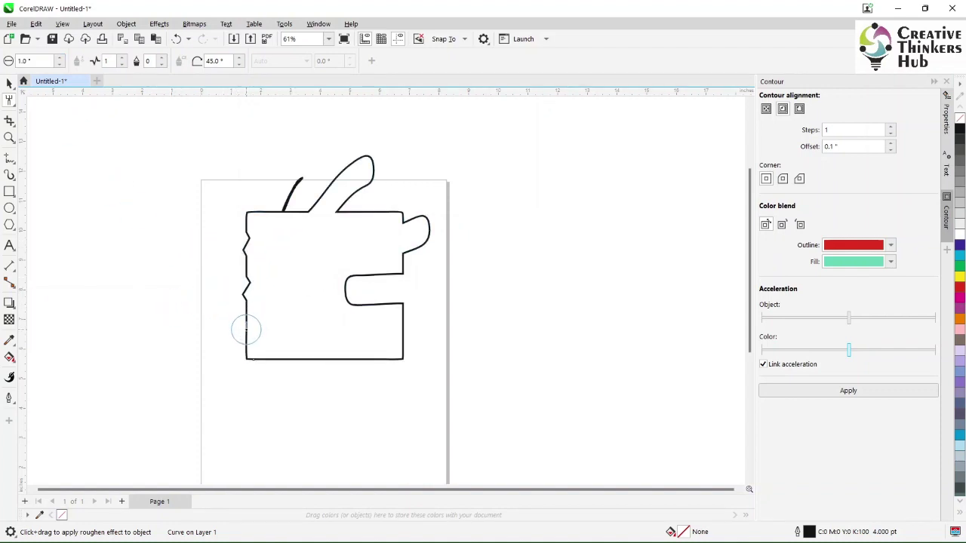
{"action": "mouse_move", "coordinate": [246, 329]}
{"action": "left_mouse_down"}
{"action": "mouse_move", "coordinate": [265, 363]}
{"action": "mouse_move", "coordinate": [268, 354]}
{"action": "mouse_move", "coordinate": [396, 359]}
{"action": "left_mouse_up"}
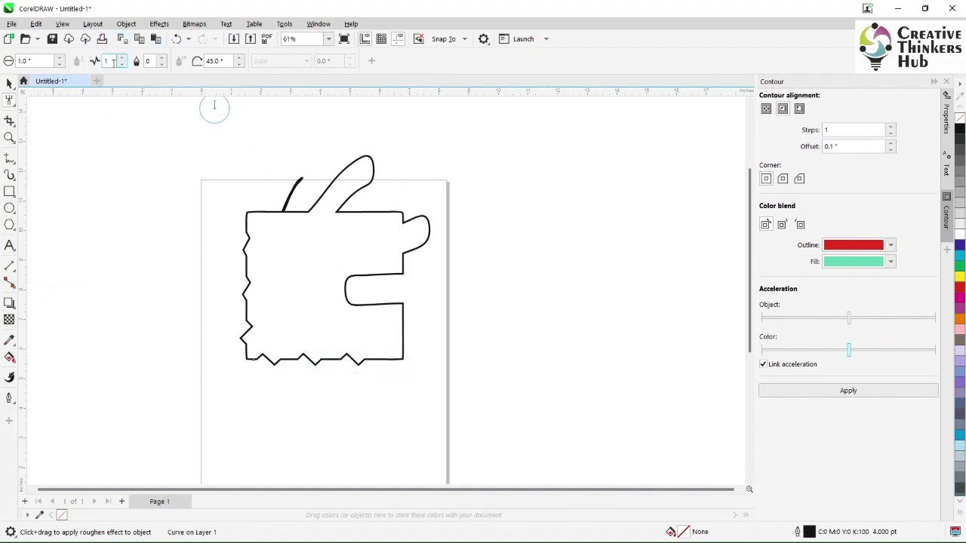
Set frequency to 6 and add a dense zigzag on the lower-right edge.
{"action": "type", "text": "6"}
{"action": "left_click_drag", "start_coordinate": [404, 336], "coordinate": [402, 337]}
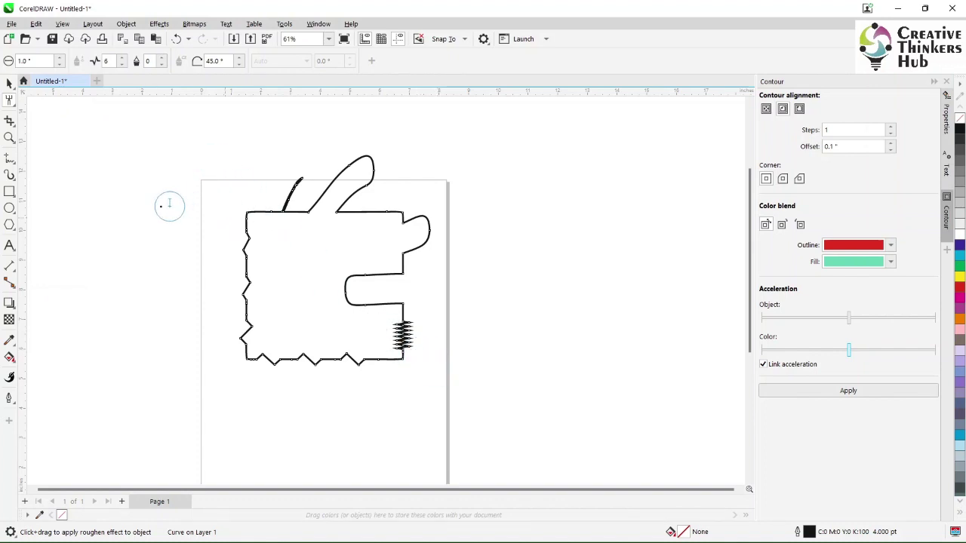
{"action": "key", "text": "Tab"}
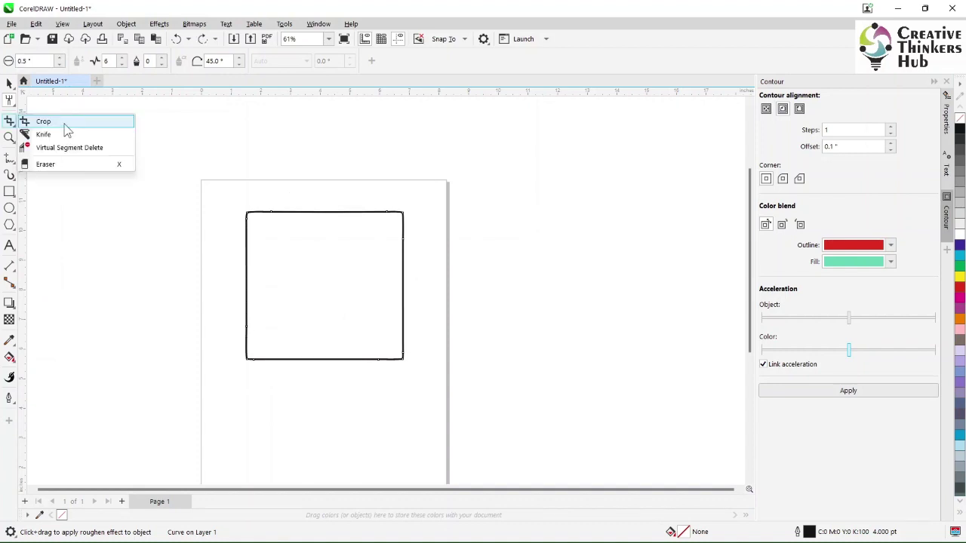
Crop the rectangle to its bottom-left corner, leaving an L-shaped line, then return to Pick.
{"action": "left_click", "coordinate": [67, 123]}
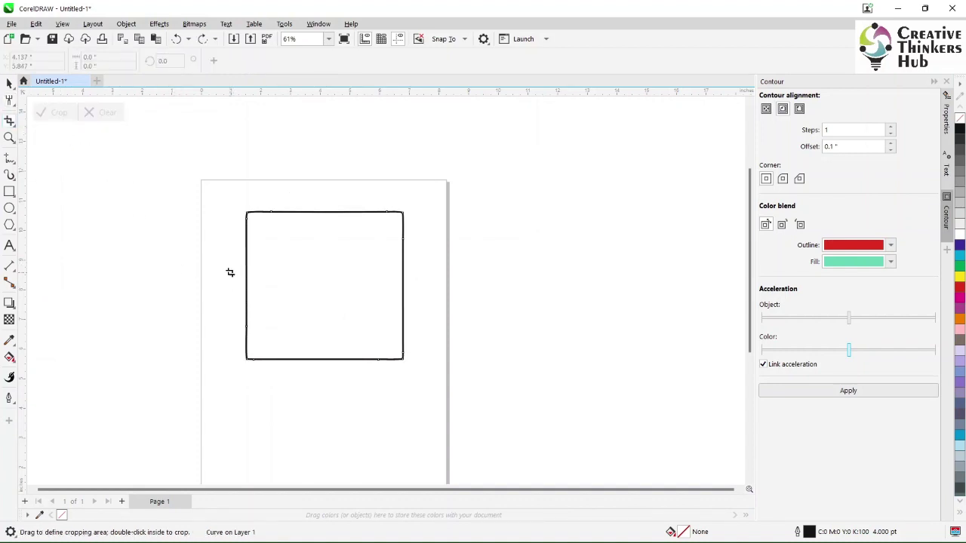
{"action": "left_click_drag", "start_coordinate": [230, 271], "coordinate": [330, 400]}
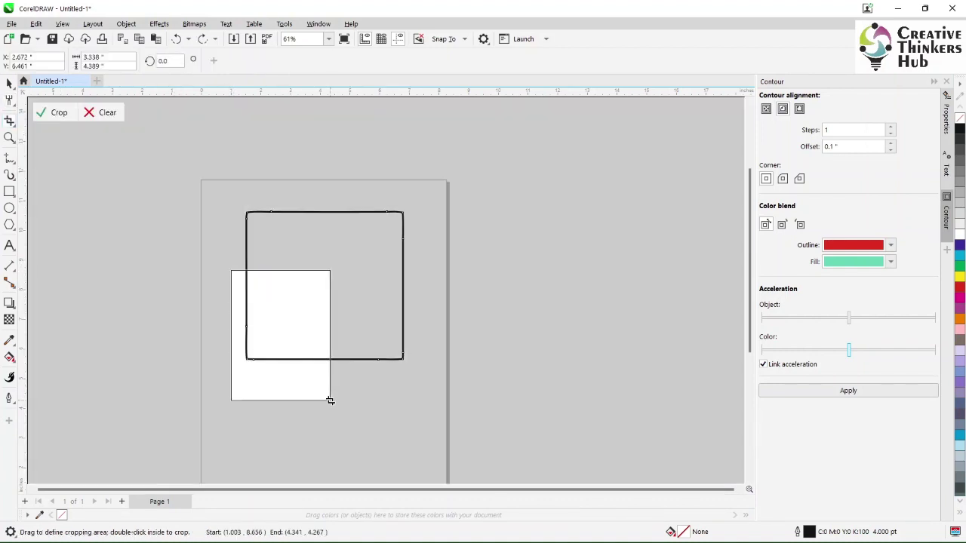
{"action": "double_click", "coordinate": [322, 386]}
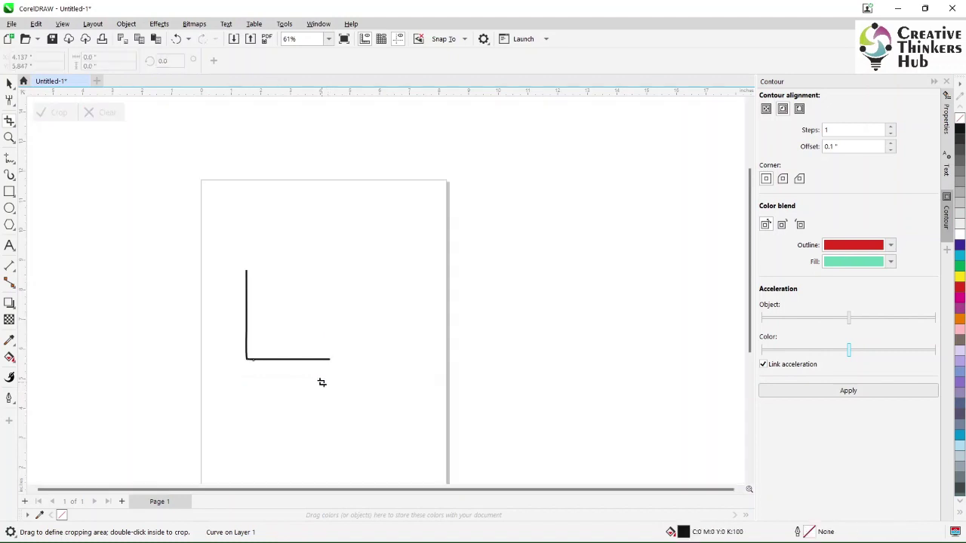
{"action": "key", "text": "space"}
{"action": "key", "text": "space"}
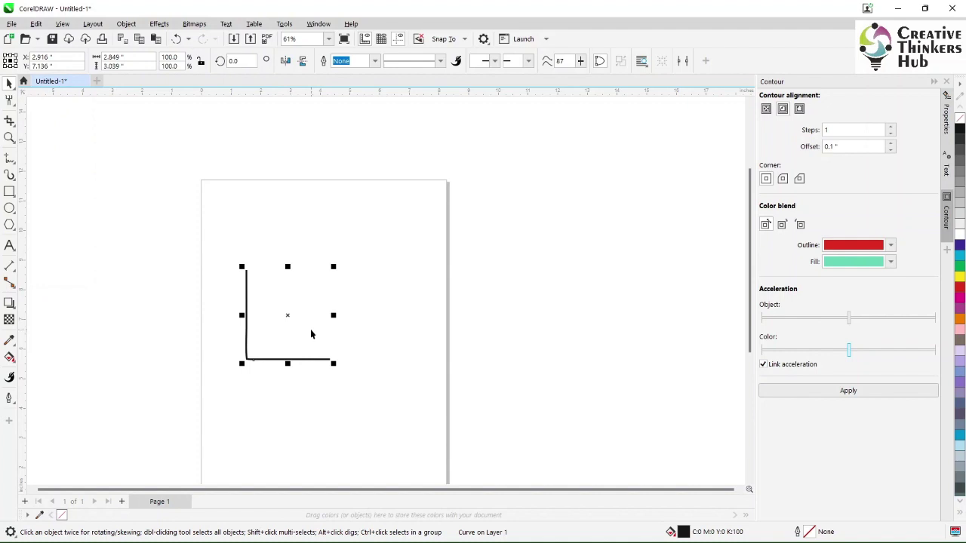
Give the curve a yellow outline from the colour palette.
{"action": "scroll", "coordinate": [269, 334], "scroll_direction": "down", "scroll_amount": 1}
{"action": "scroll", "coordinate": [270, 334], "scroll_direction": "up", "scroll_amount": 1}
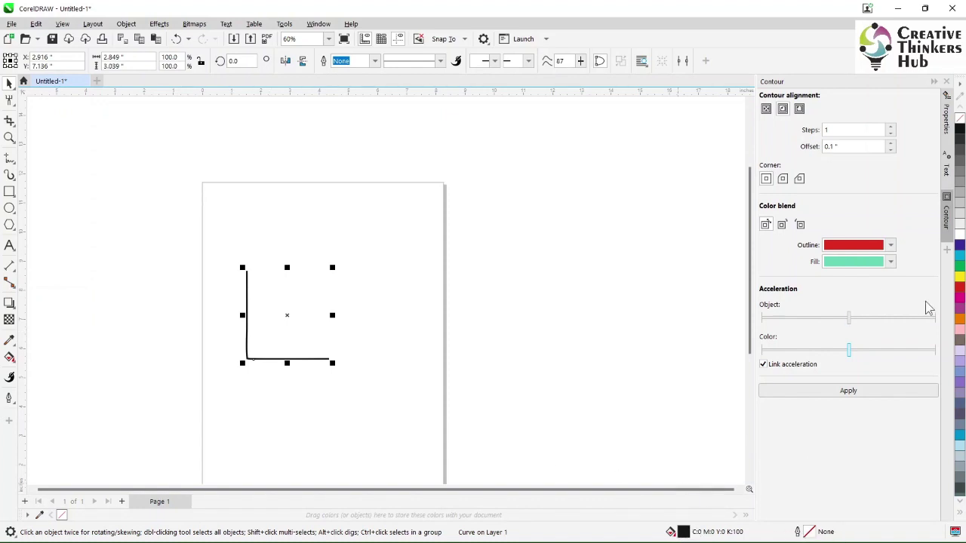
{"action": "right_click", "coordinate": [959, 278]}
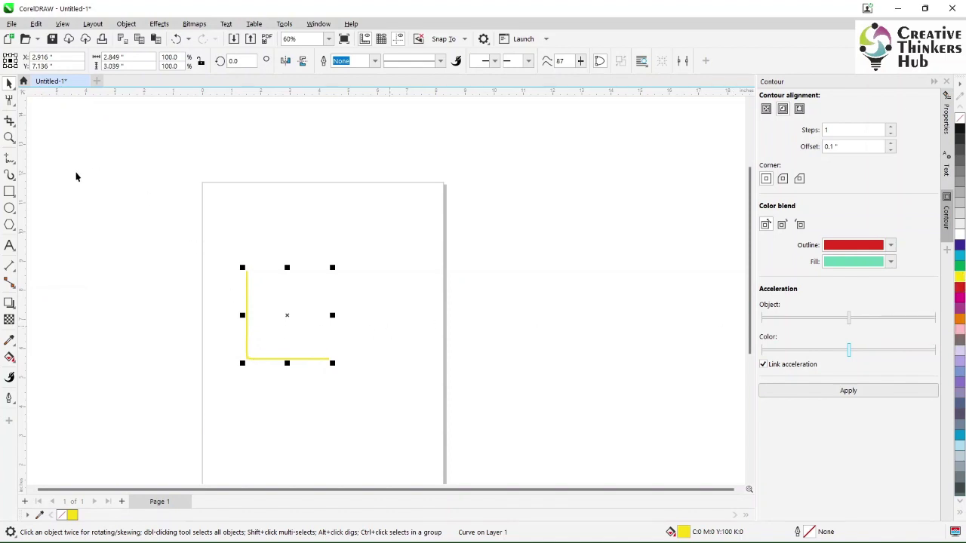
Drag nodes into a diagonal, spike and wedge with the Shape tool, then undo to the full rectangle.
{"action": "left_click", "coordinate": [11, 85]}
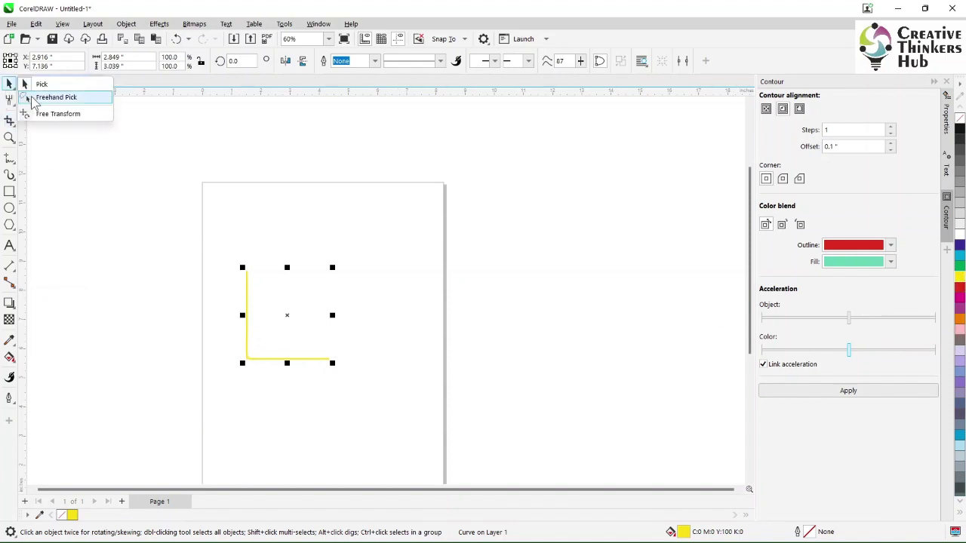
{"action": "left_click", "coordinate": [10, 100]}
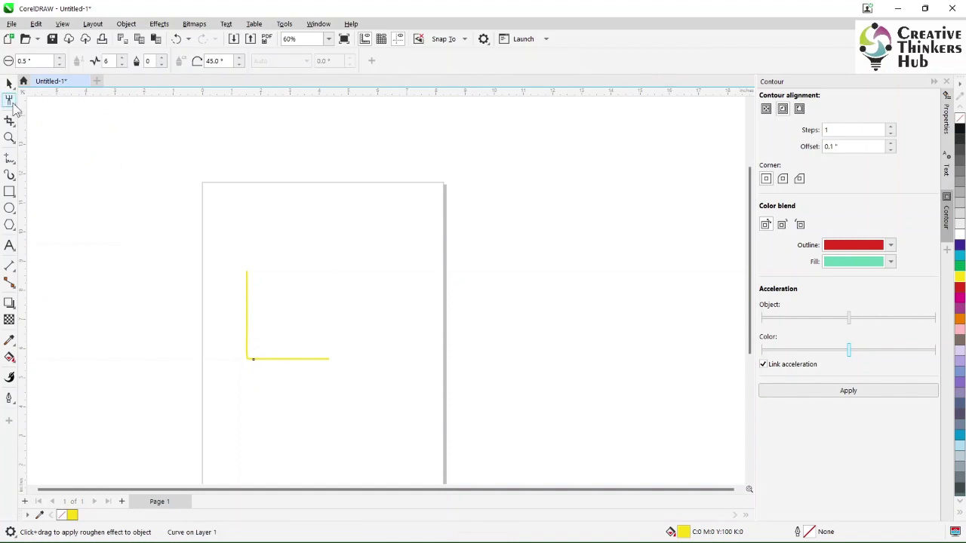
{"action": "left_click", "coordinate": [13, 104]}
{"action": "left_click", "coordinate": [38, 100]}
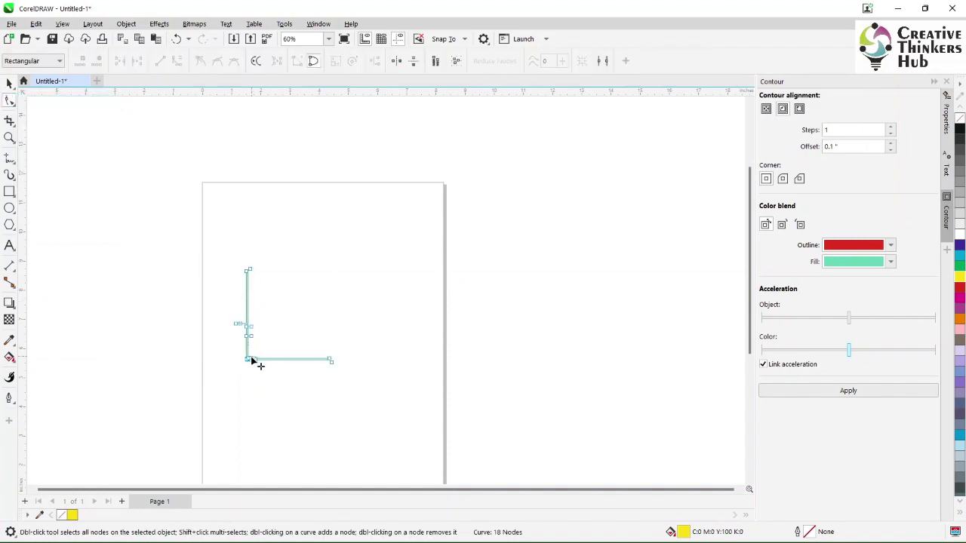
{"action": "left_click_drag", "start_coordinate": [252, 361], "coordinate": [325, 303]}
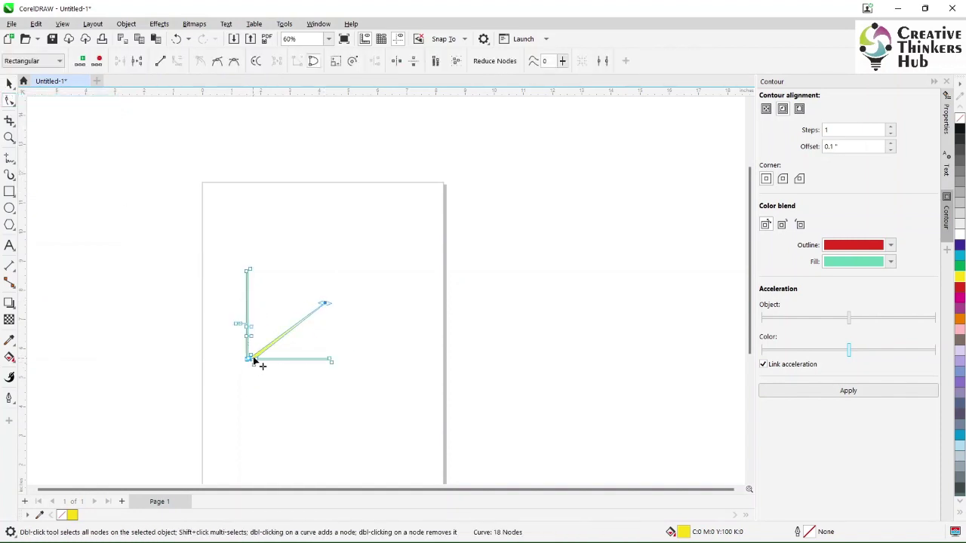
{"action": "left_click_drag", "start_coordinate": [253, 359], "coordinate": [310, 262]}
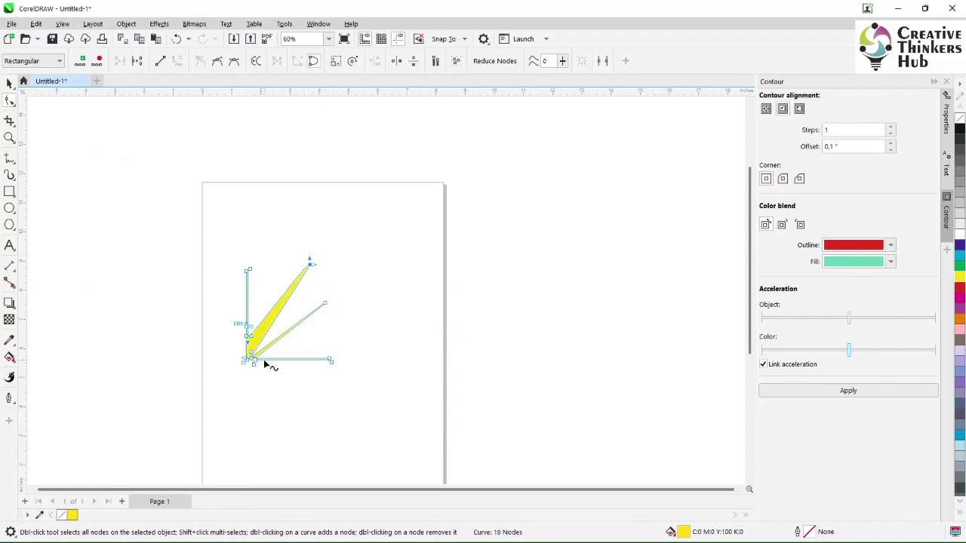
{"action": "left_click_drag", "start_coordinate": [253, 362], "coordinate": [356, 334]}
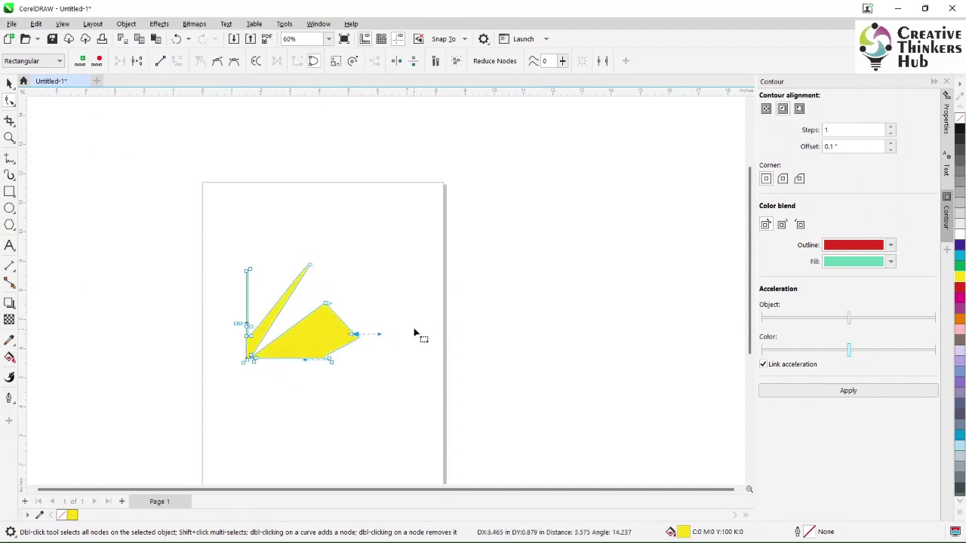
{"action": "key", "text": "ctrl+z"}
{"action": "key", "text": "ctrl+z"}
{"action": "key", "text": "ctrl+z"}
{"action": "key", "text": "ctrl+z"}
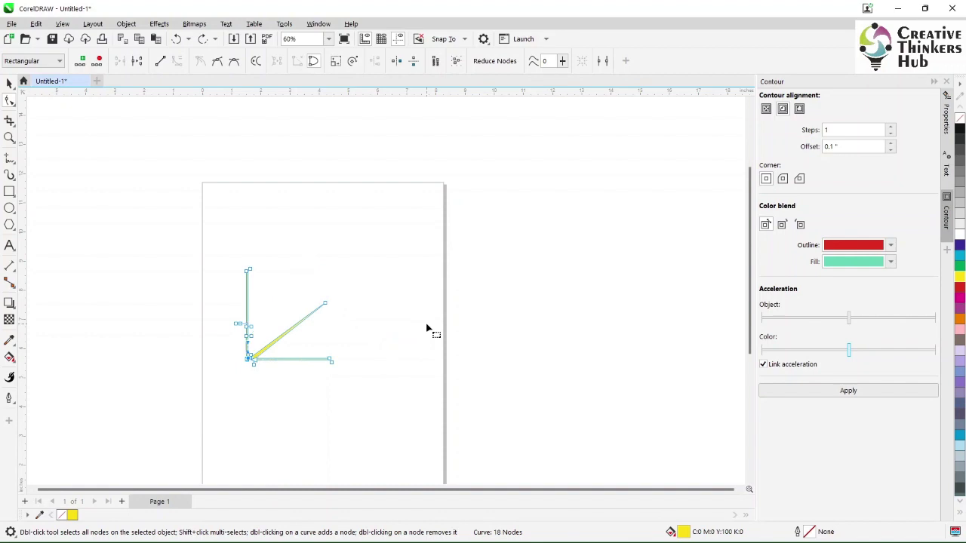
{"action": "key", "text": "ctrl+z"}
{"action": "key", "text": "ctrl+z"}
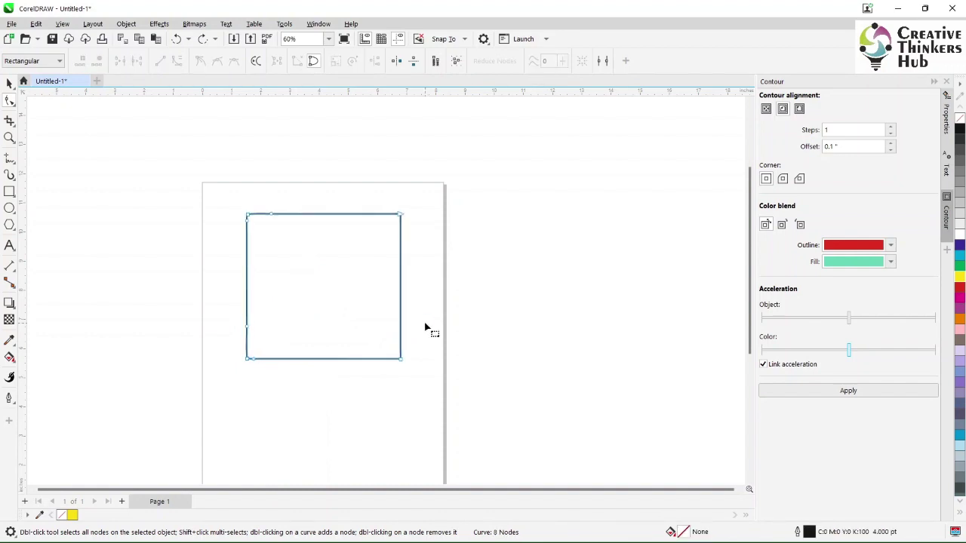
Fill the rectangle with cyan from the colour palette.
{"action": "left_click", "coordinate": [12, 127]}
{"action": "left_click", "coordinate": [53, 135]}
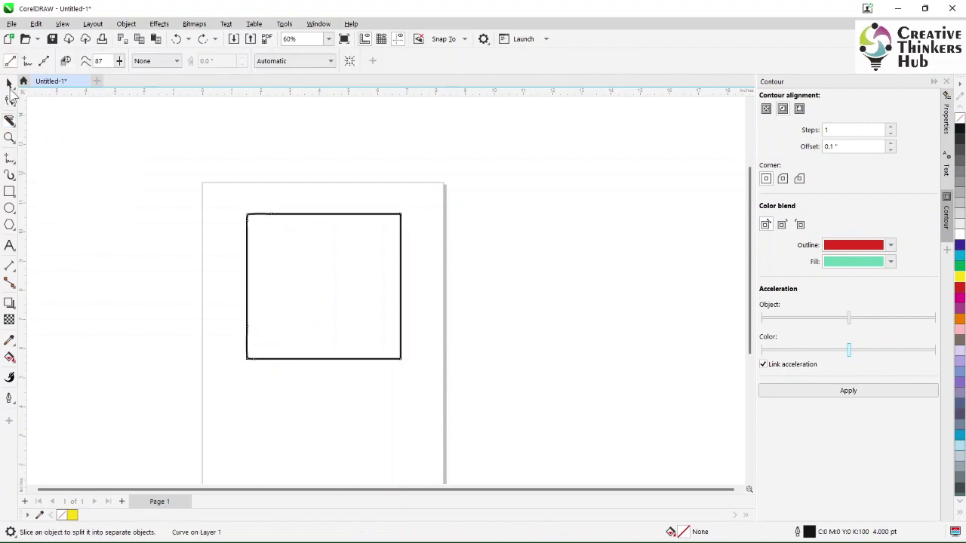
{"action": "left_click", "coordinate": [9, 83]}
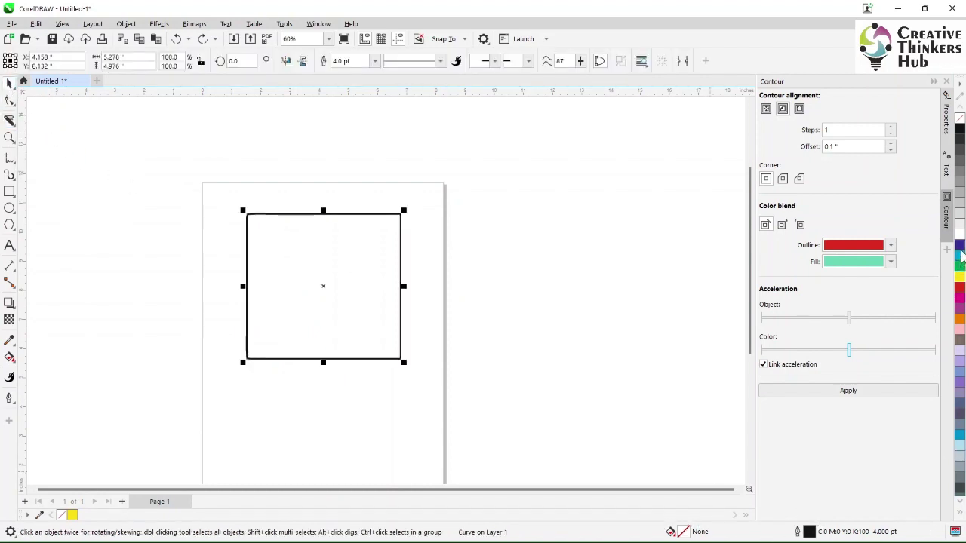
{"action": "left_click", "coordinate": [960, 258]}
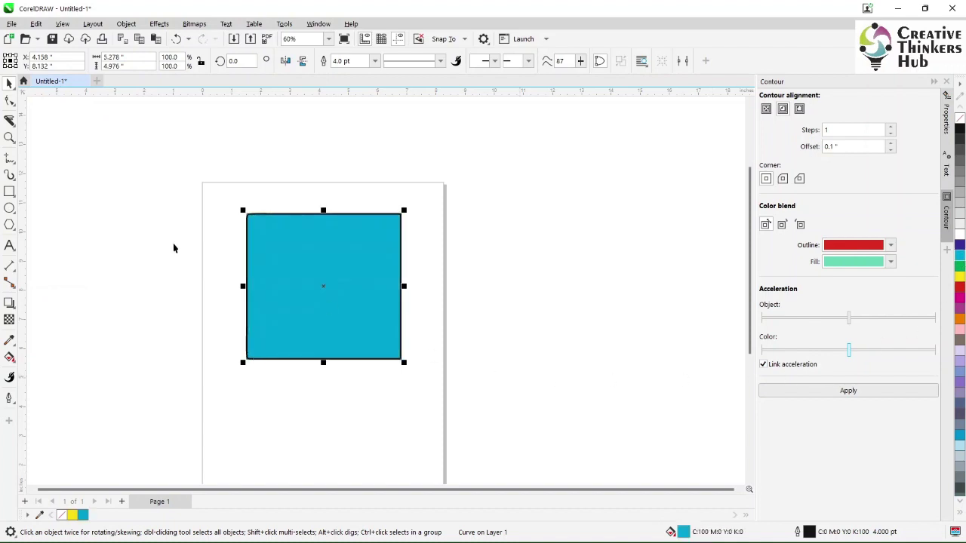
Slice the cyan rectangle diagonally with the Knife, drag the pieces apart, then undo the cut.
{"action": "left_click", "coordinate": [9, 121]}
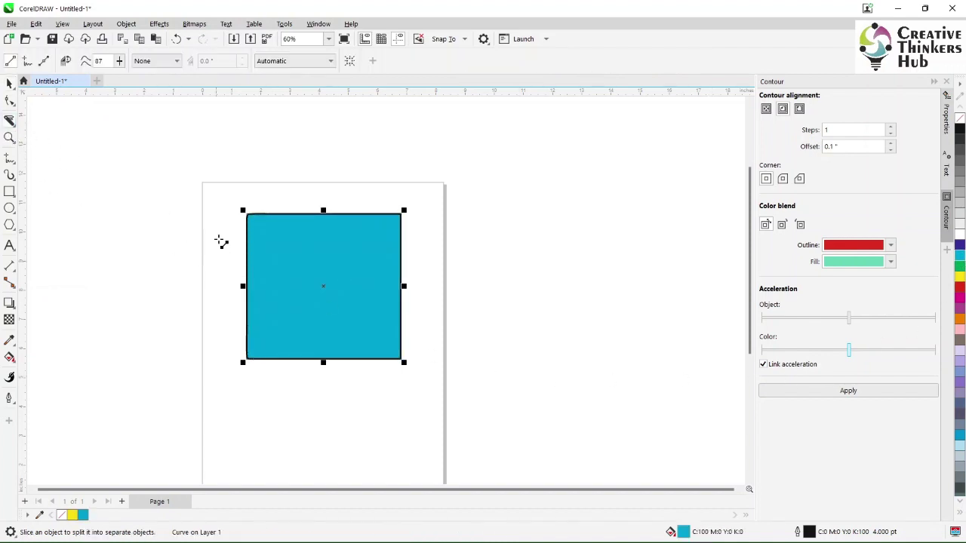
{"action": "left_click_drag", "start_coordinate": [212, 232], "coordinate": [421, 410]}
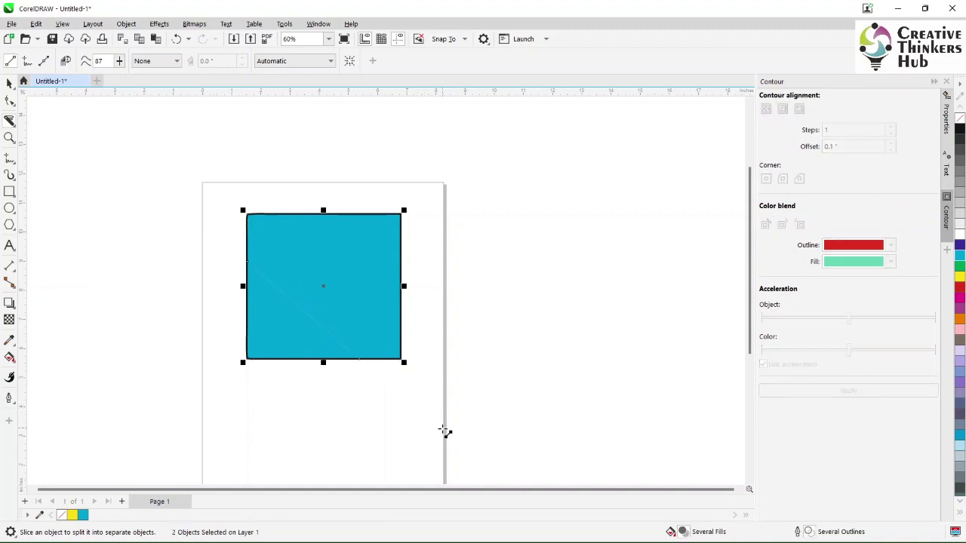
{"action": "left_click", "coordinate": [9, 84]}
{"action": "left_click_drag", "start_coordinate": [337, 263], "coordinate": [489, 226]}
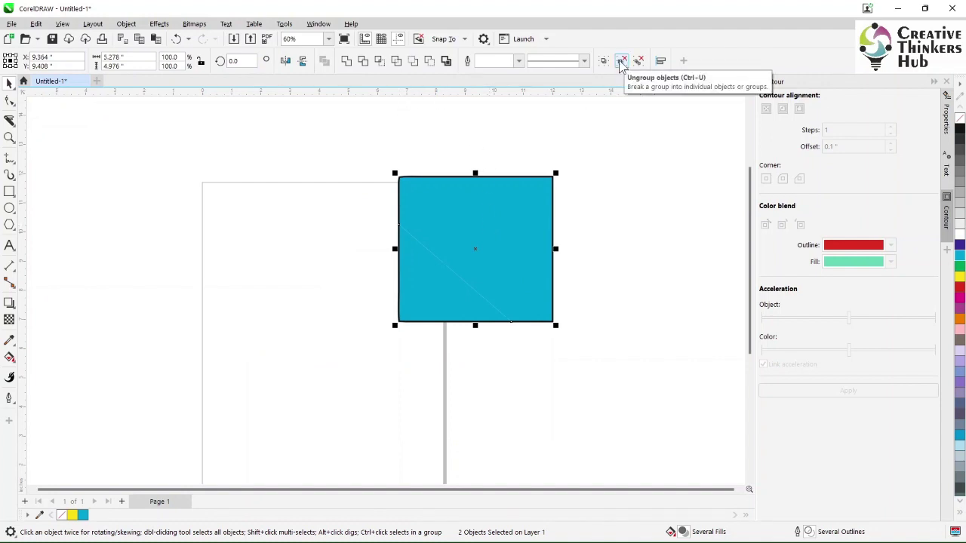
{"action": "left_click", "coordinate": [471, 221]}
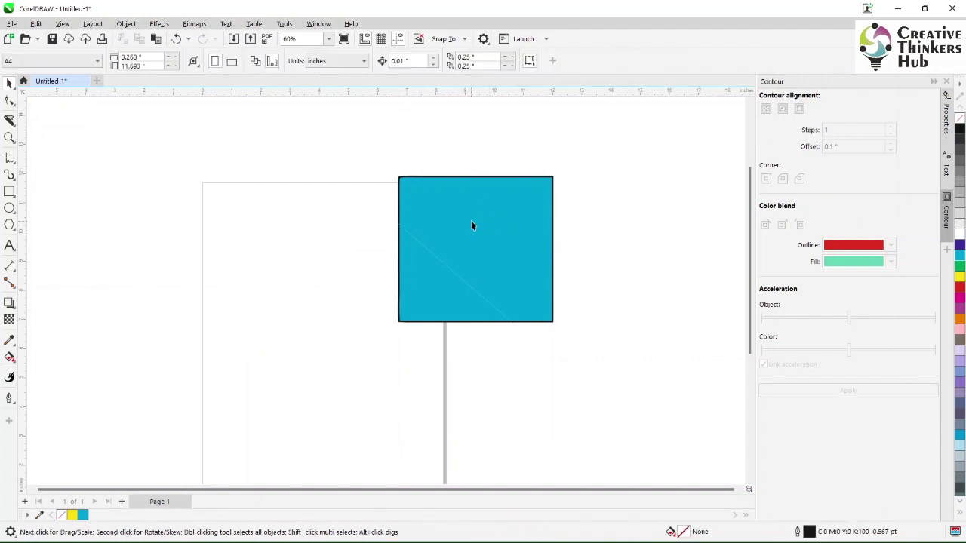
{"action": "left_click_drag", "start_coordinate": [493, 225], "coordinate": [233, 268]}
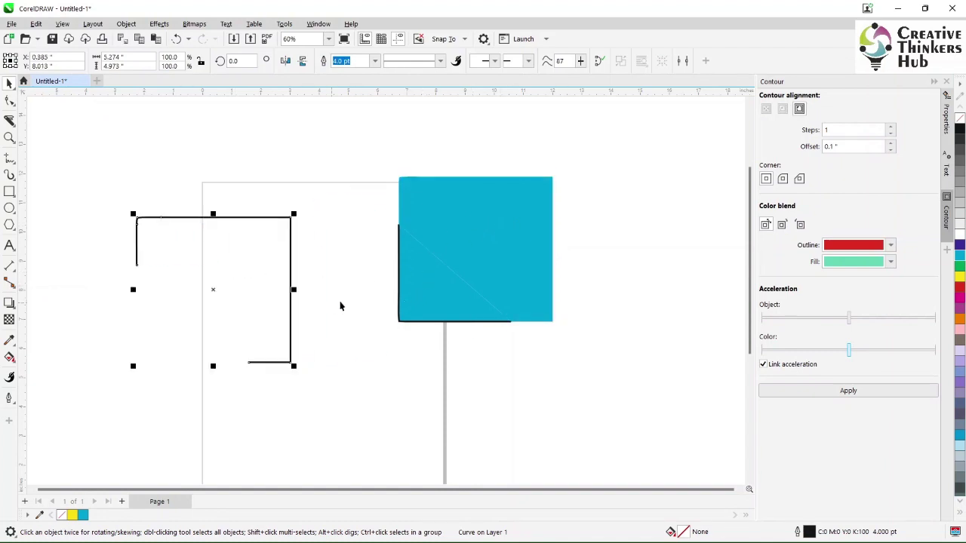
{"action": "left_click_drag", "start_coordinate": [400, 301], "coordinate": [365, 347]}
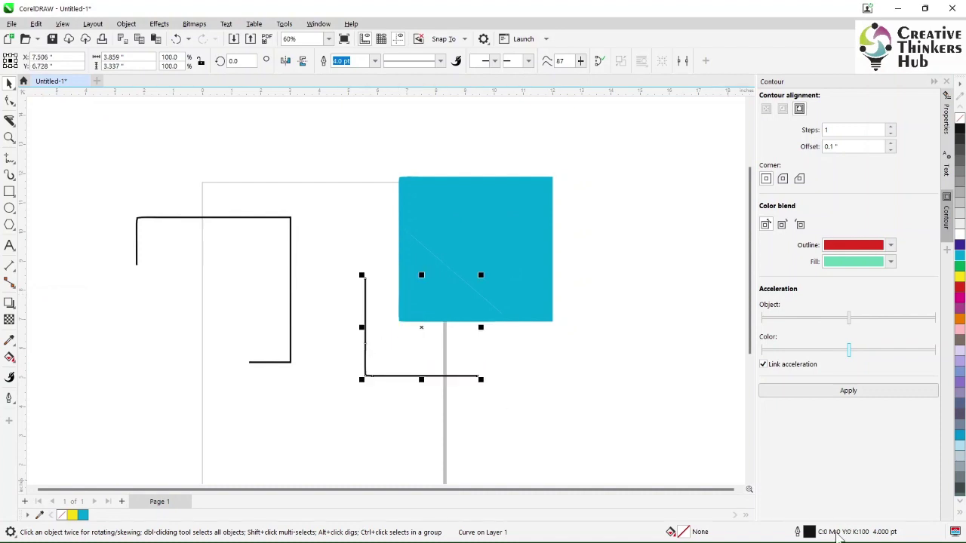
{"action": "left_click", "coordinate": [481, 240]}
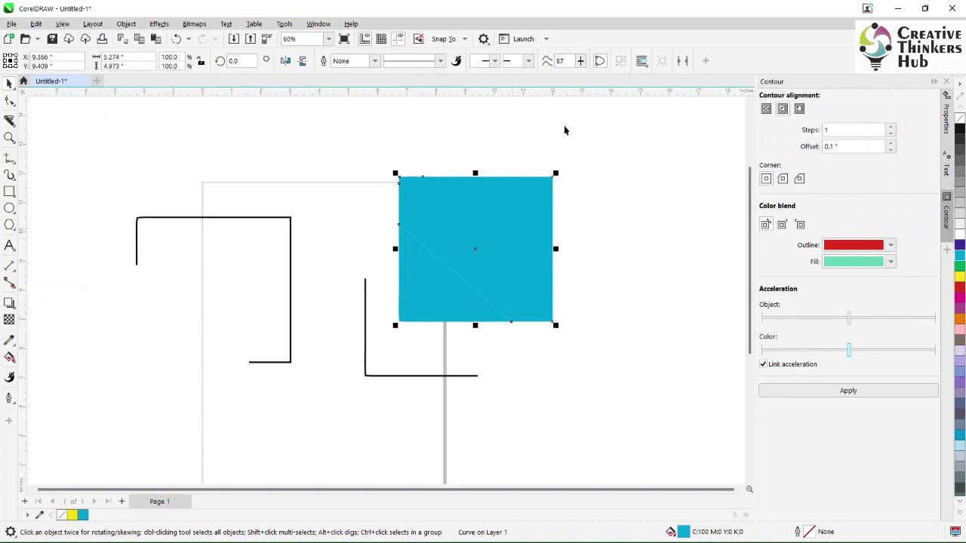
{"action": "left_click_drag", "start_coordinate": [504, 232], "coordinate": [593, 201]}
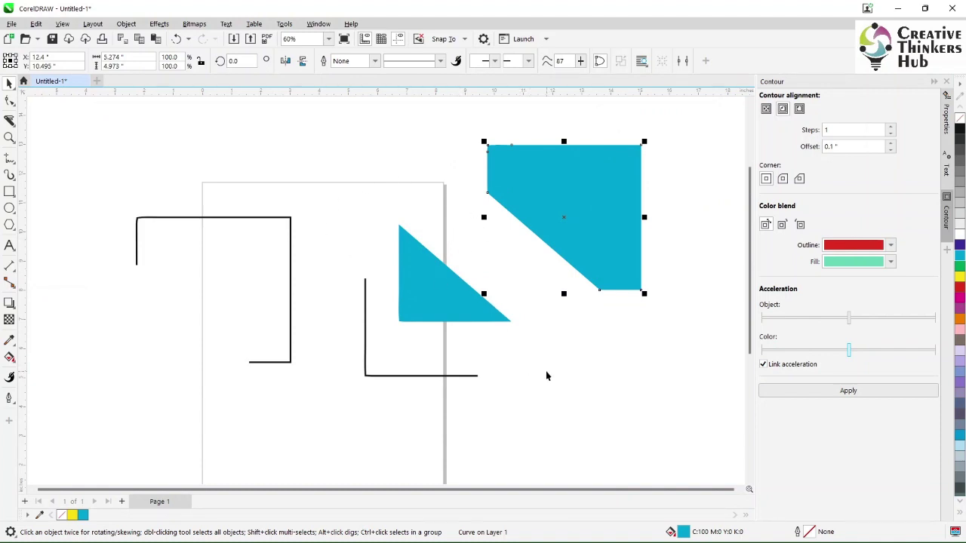
{"action": "key", "text": "ctrl+z"}
{"action": "key", "text": "ctrl+z"}
{"action": "key", "text": "ctrl+z"}
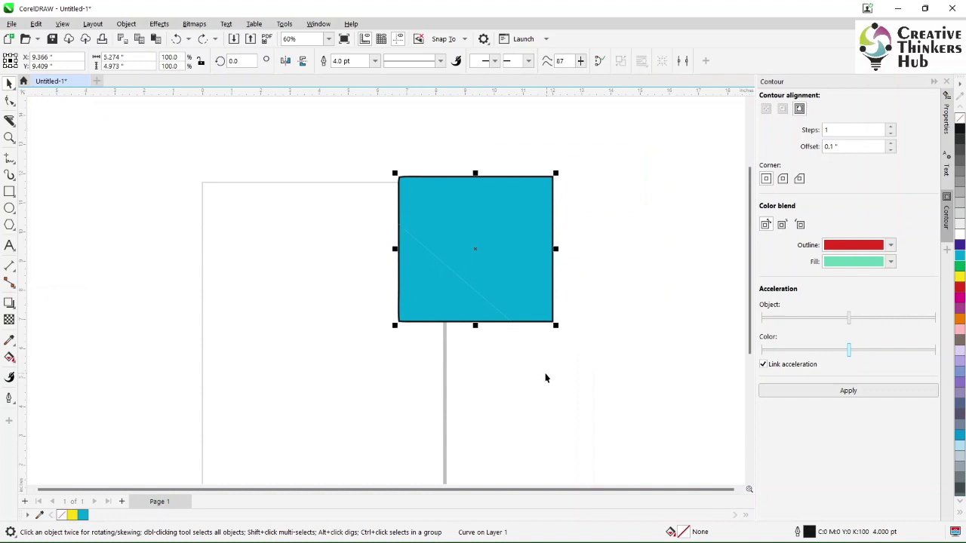
{"action": "key", "text": "ctrl+z"}
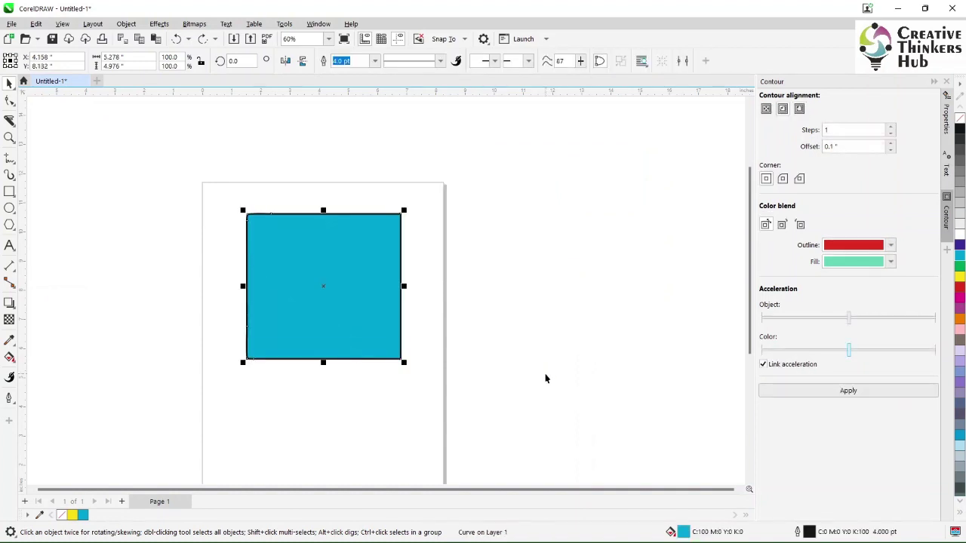
Slice the cyan square with the Knife and move the cut group off the page to the right.
{"action": "left_click", "coordinate": [9, 120]}
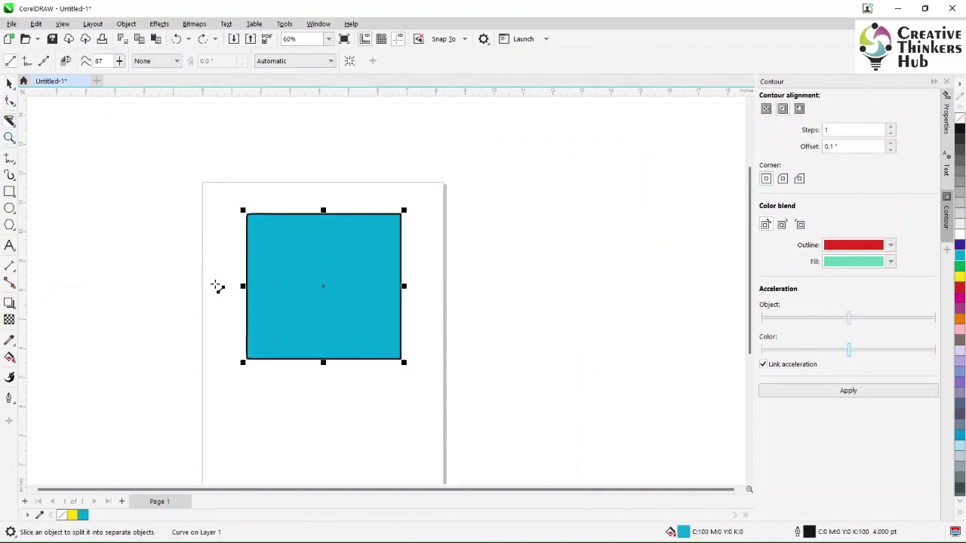
{"action": "left_click_drag", "start_coordinate": [220, 256], "coordinate": [313, 317]}
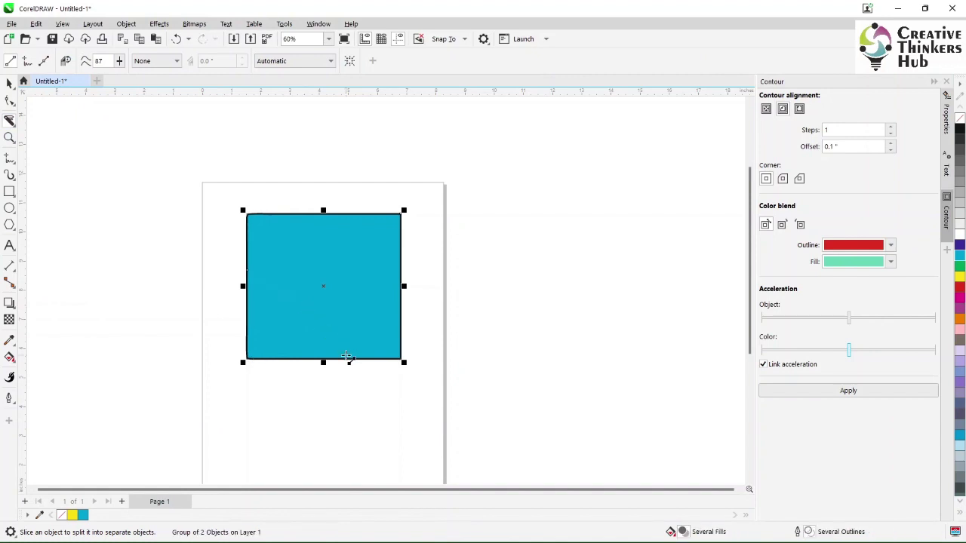
{"action": "left_click", "coordinate": [9, 83]}
{"action": "left_click_drag", "start_coordinate": [333, 258], "coordinate": [539, 255]}
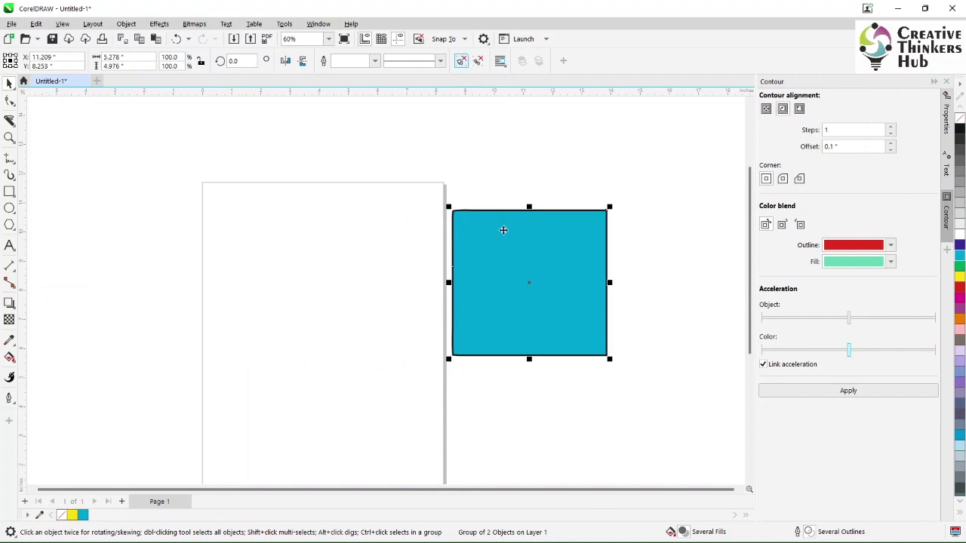
Bring the empty outline piece back onto the page and raise the cyan fill square beside it.
{"action": "left_click", "coordinate": [526, 242]}
{"action": "left_click", "coordinate": [508, 159]}
{"action": "left_click", "coordinate": [500, 276], "text": "ctrl"}
{"action": "left_click_drag", "start_coordinate": [503, 271], "coordinate": [295, 270]}
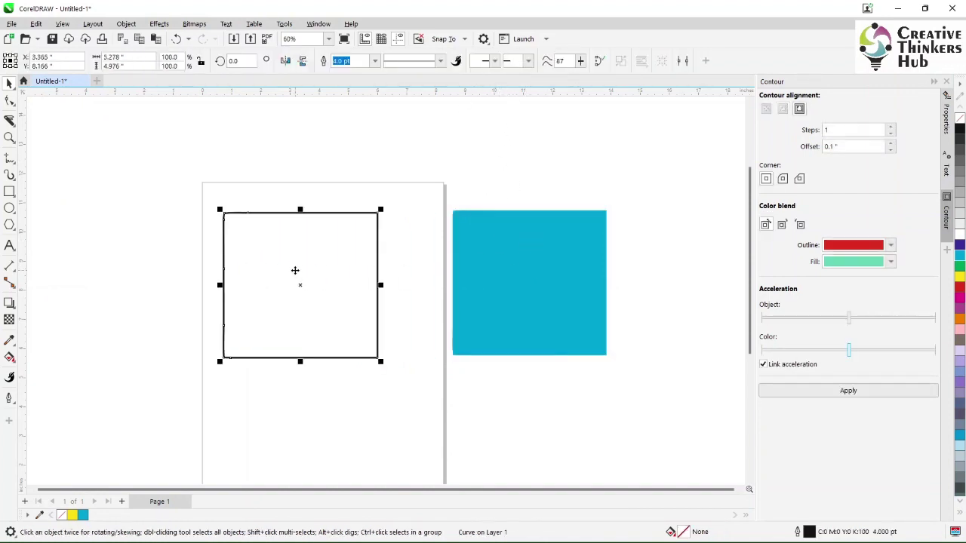
{"action": "left_click", "coordinate": [493, 314]}
{"action": "left_click_drag", "start_coordinate": [517, 268], "coordinate": [526, 205]}
{"action": "left_click", "coordinate": [325, 273]}
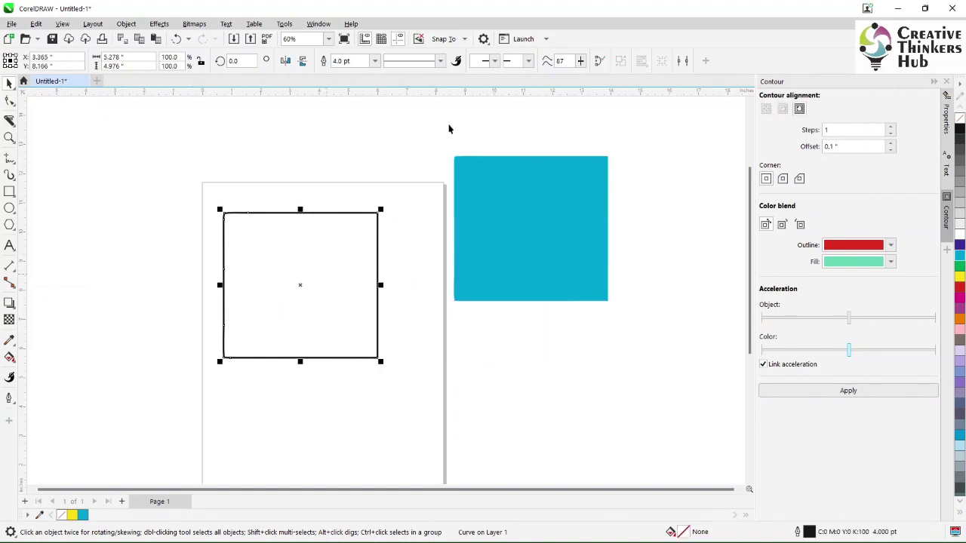
{"action": "key", "text": "F10"}
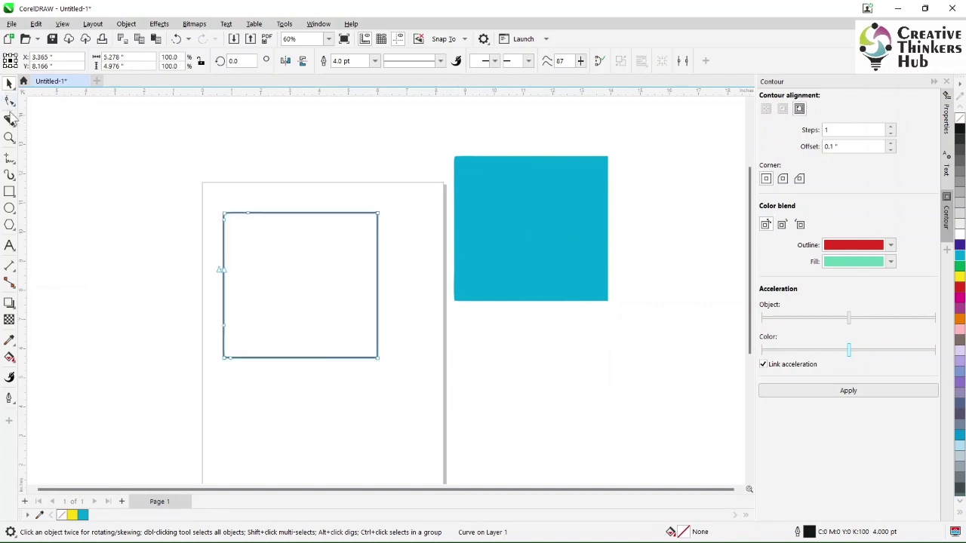
{"action": "left_click_drag", "start_coordinate": [223, 276], "coordinate": [264, 268]}
{"action": "key", "text": "ctrl+z"}
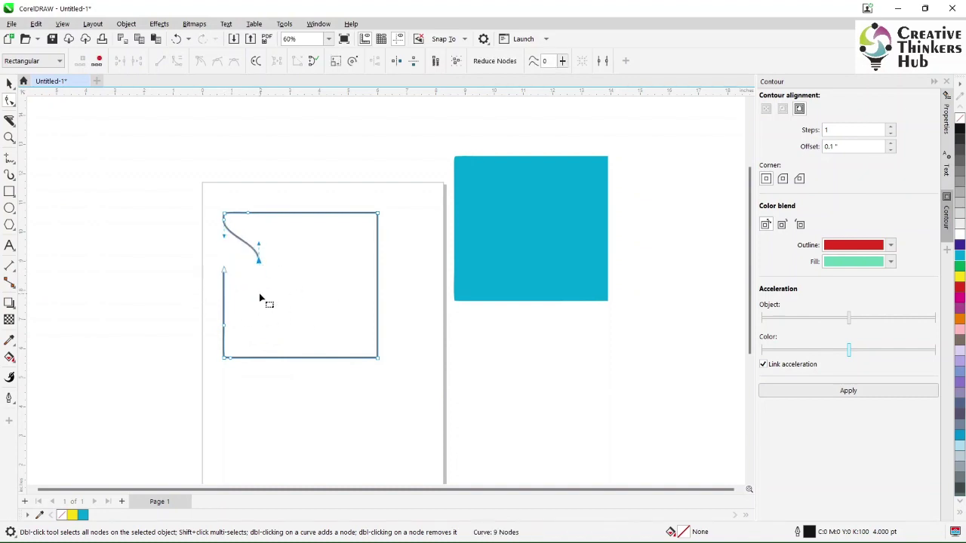
{"action": "key", "text": "ctrl+z"}
{"action": "left_click", "coordinate": [9, 84]}
{"action": "key", "text": "ctrl+shift+z"}
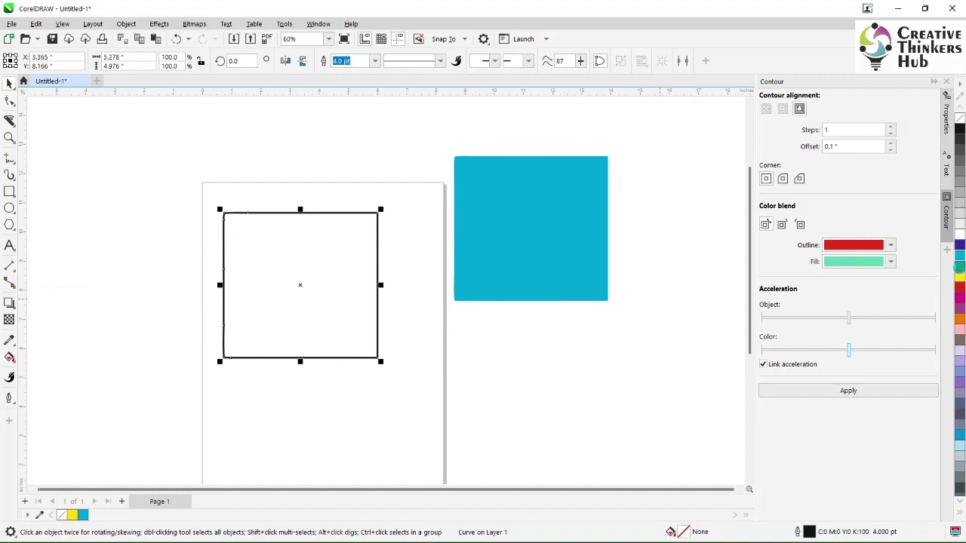
{"action": "left_click", "coordinate": [960, 265]}
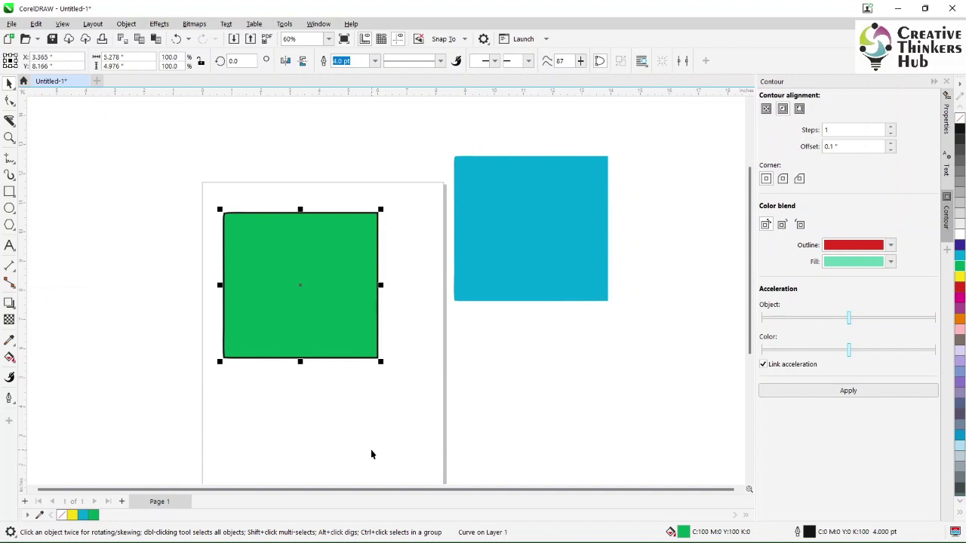
{"action": "key", "text": "ctrl+z"}
{"action": "key", "text": "ctrl+z"}
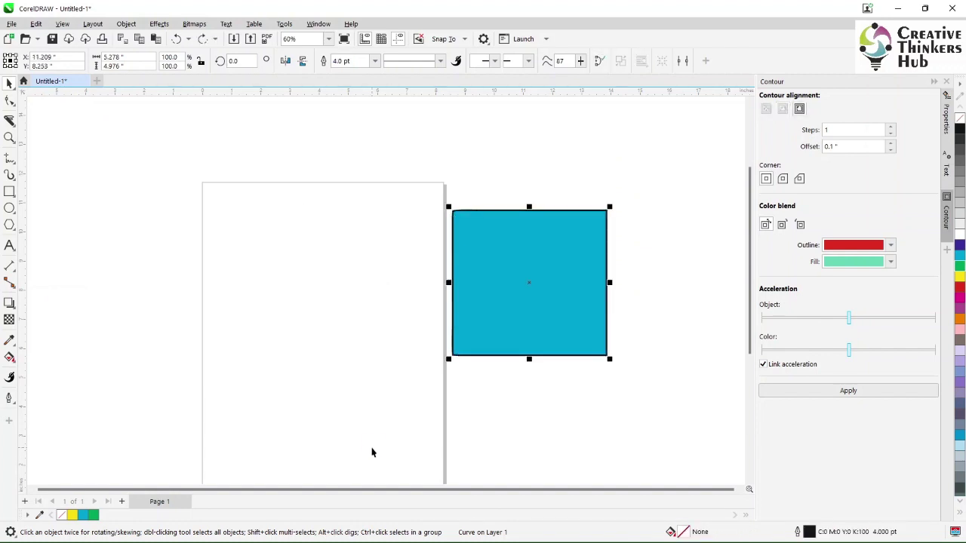
Delete a piece of the left edge with Virtual Segment Delete, zoom in, then undo it.
{"action": "key", "text": "ctrl+z"}
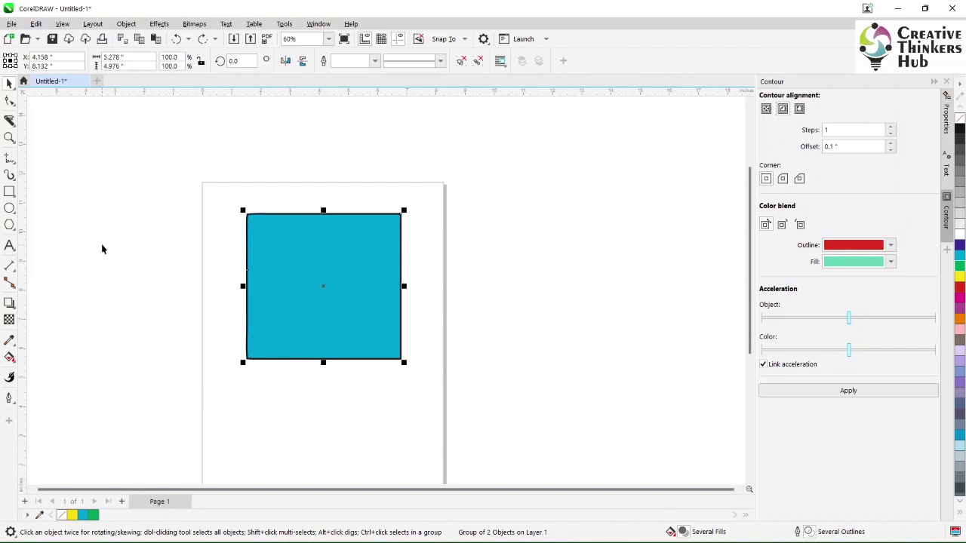
{"action": "left_click", "coordinate": [10, 123]}
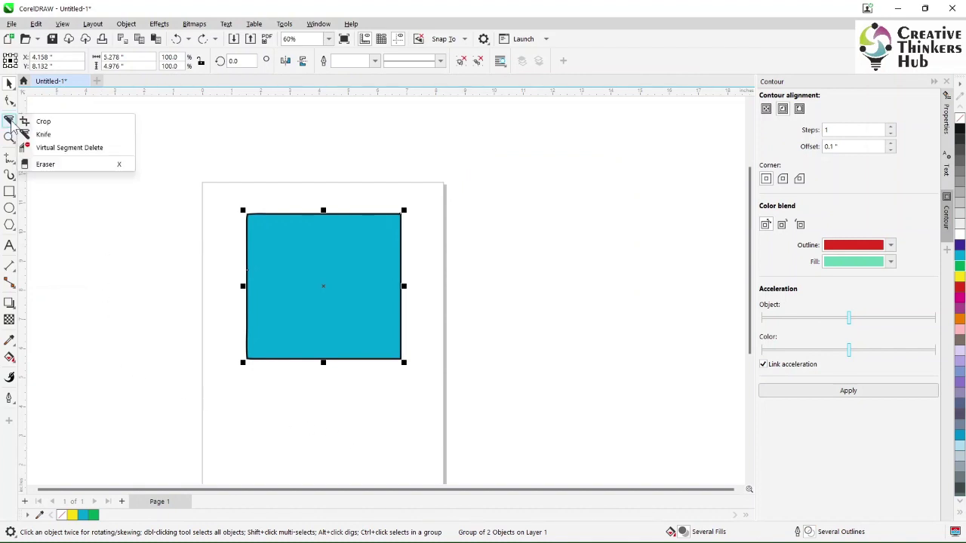
{"action": "left_click", "coordinate": [60, 150]}
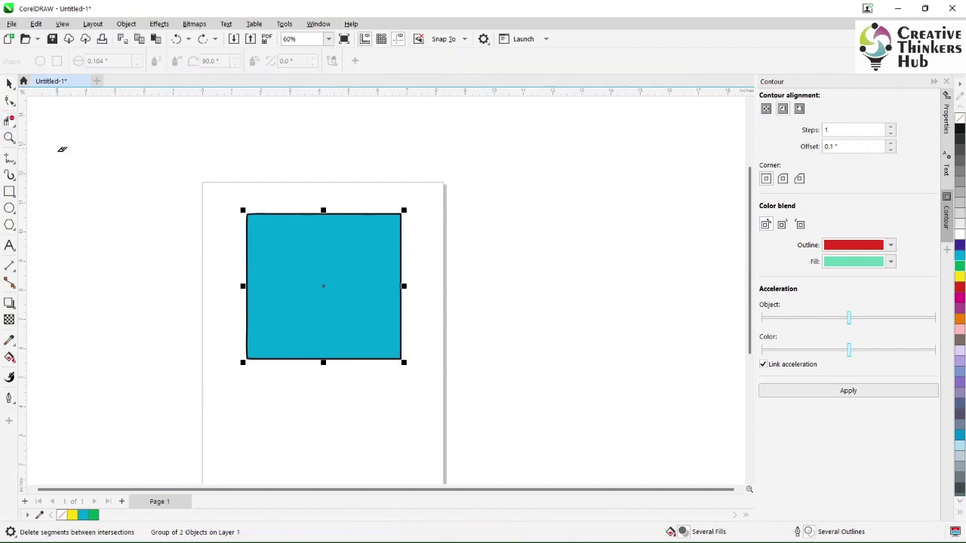
{"action": "left_click", "coordinate": [249, 297]}
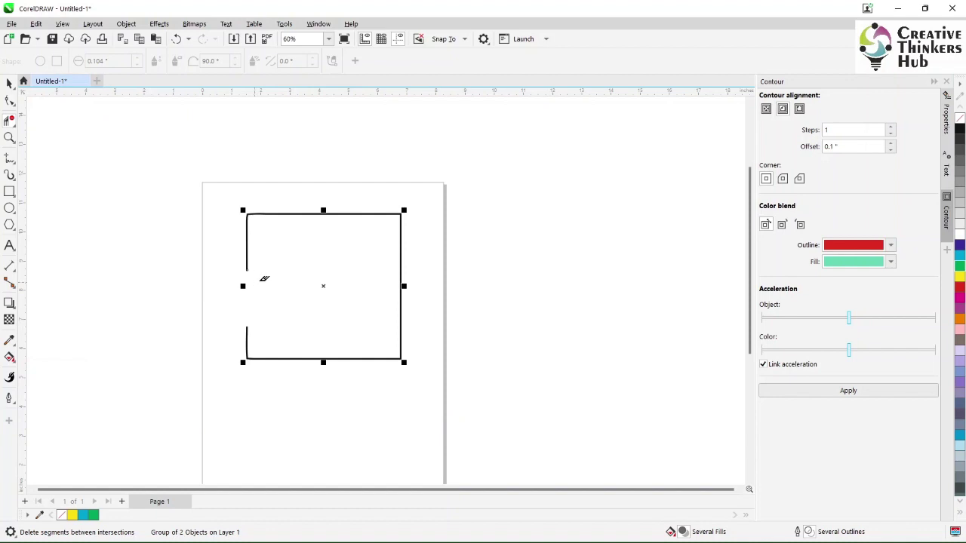
{"action": "left_click", "coordinate": [9, 137]}
{"action": "left_click_drag", "start_coordinate": [222, 196], "coordinate": [416, 373]}
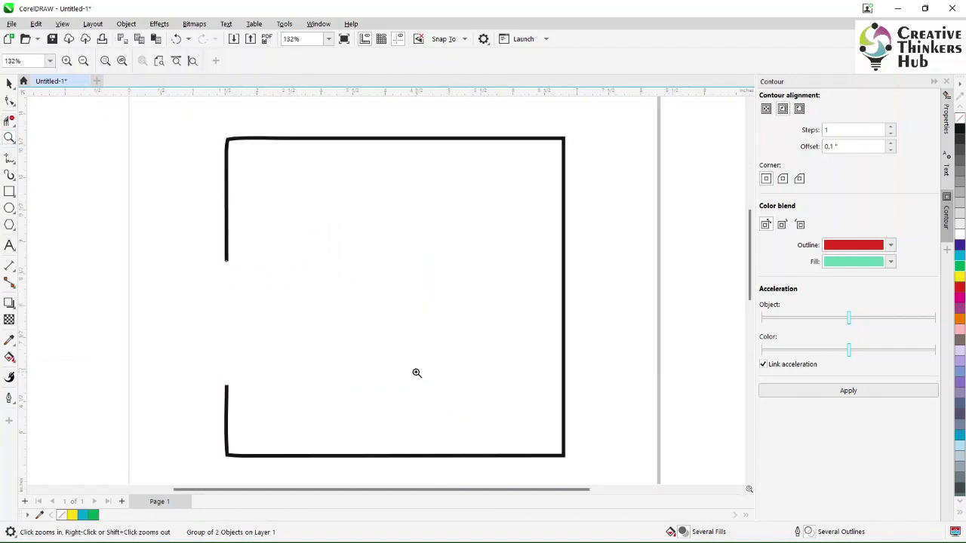
{"action": "left_click", "coordinate": [9, 101]}
{"action": "key", "text": "ctrl+z"}
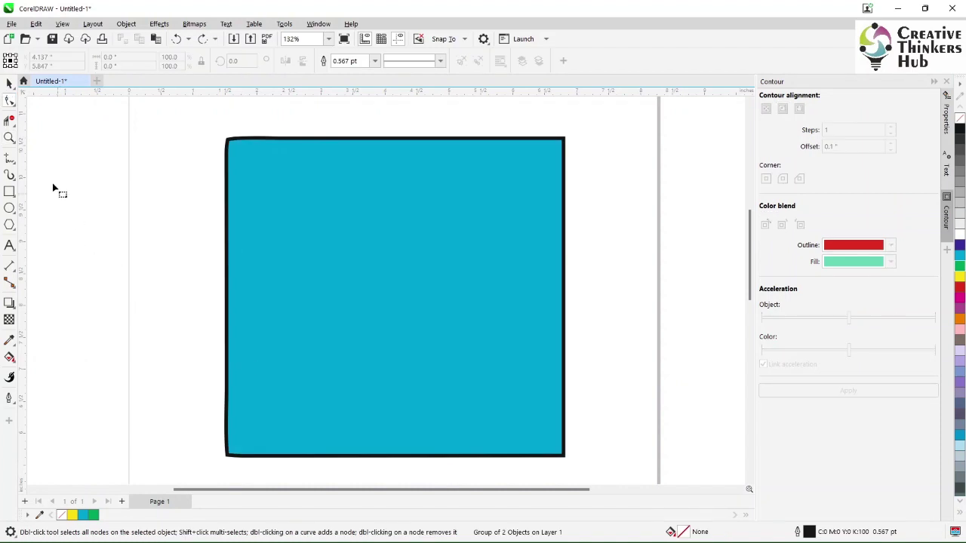
Delete top and right edge segments, then undo them and the cyan fill to restore the outline.
{"action": "left_click", "coordinate": [9, 121]}
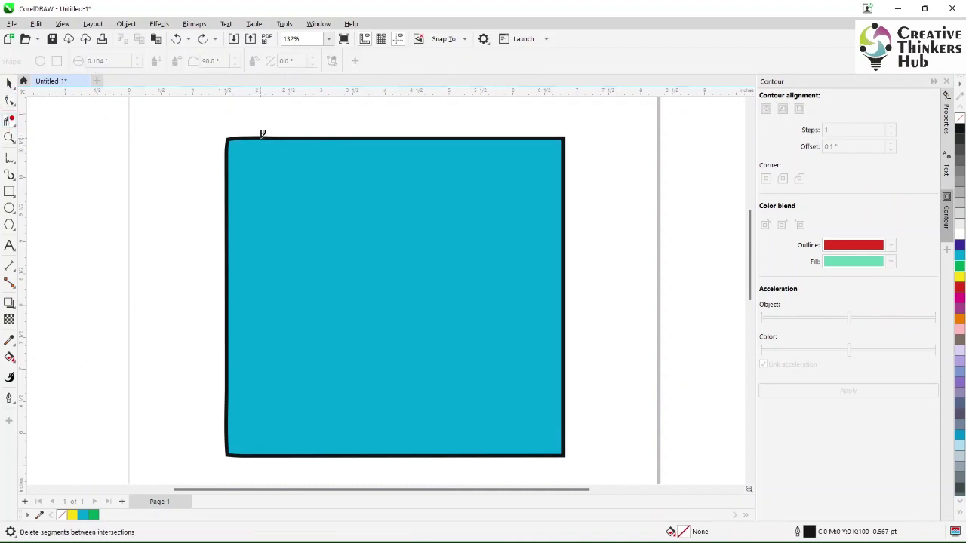
{"action": "left_click", "coordinate": [267, 137]}
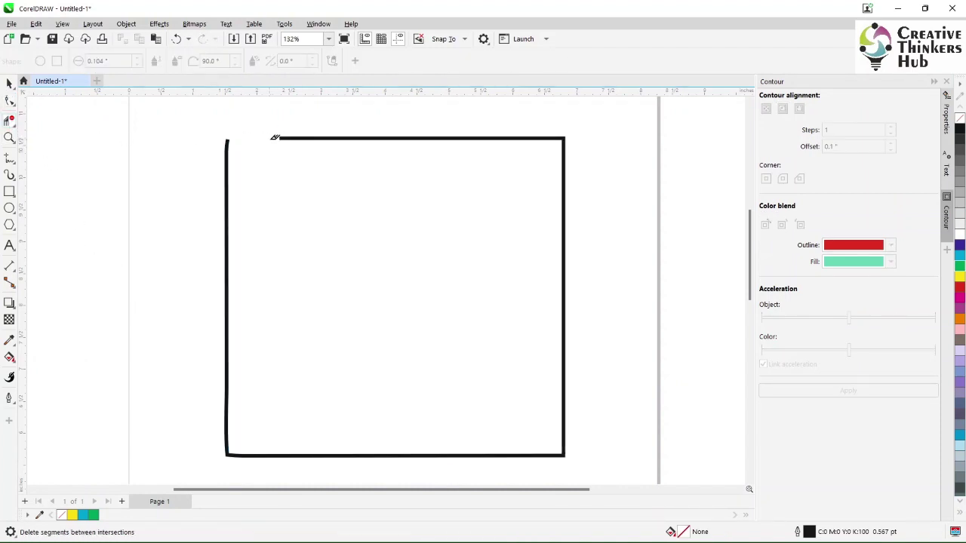
{"action": "left_click", "coordinate": [565, 172]}
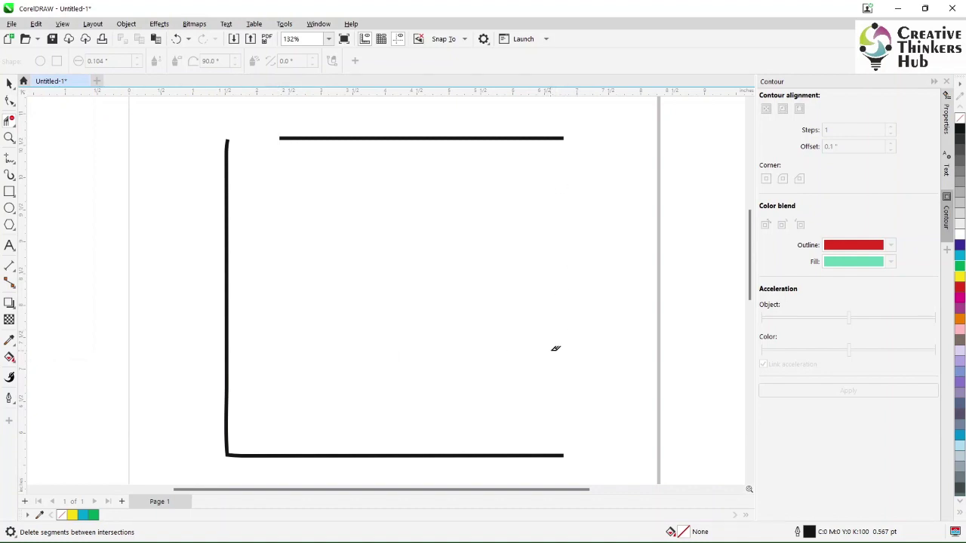
{"action": "key", "text": "ctrl+z"}
{"action": "key", "text": "ctrl+z"}
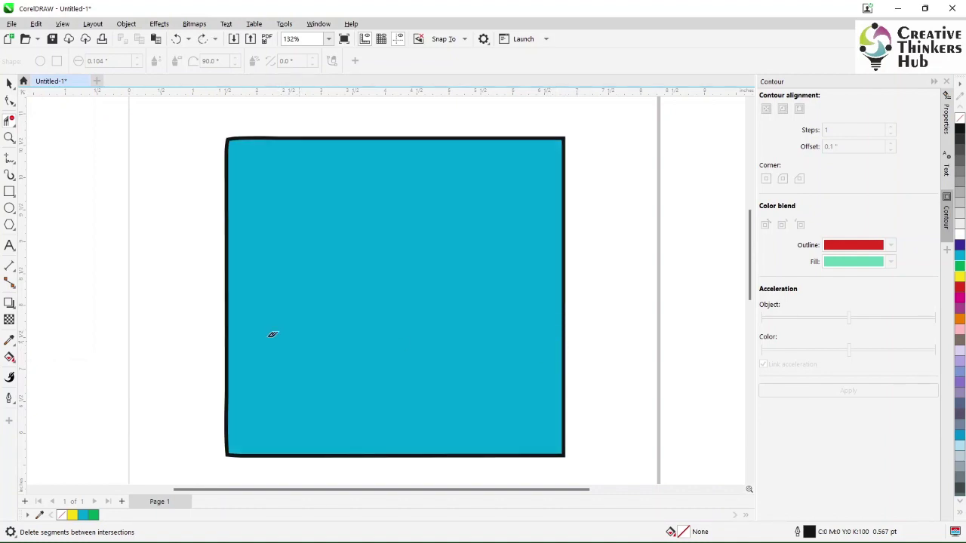
{"action": "key", "text": "ctrl+z"}
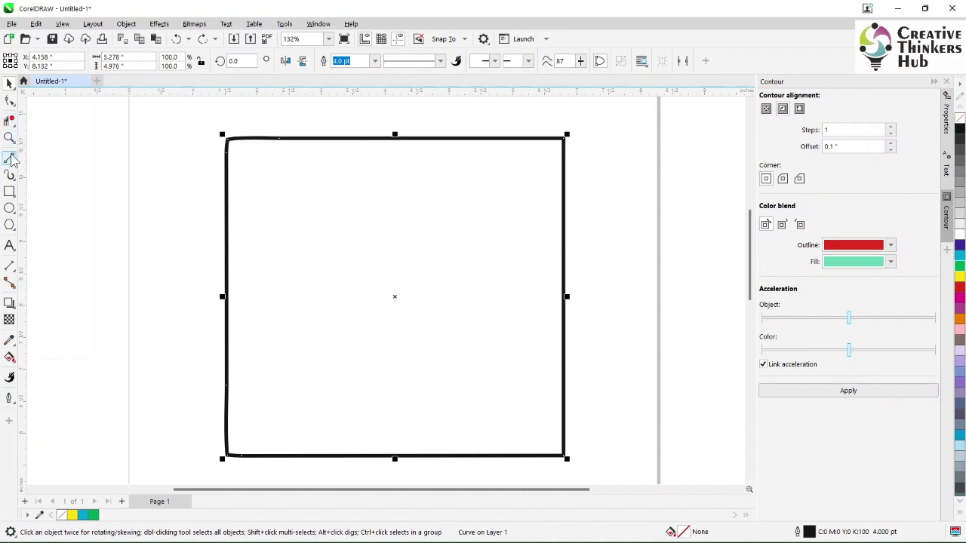
Draw a 2-point line out from the top-right corner and combine it with the rectangle.
{"action": "left_click", "coordinate": [10, 158]}
{"action": "mouse_move", "coordinate": [565, 139]}
{"action": "left_mouse_down"}
{"action": "mouse_move", "coordinate": [618, 147]}
{"action": "mouse_move", "coordinate": [642, 138]}
{"action": "left_mouse_up"}
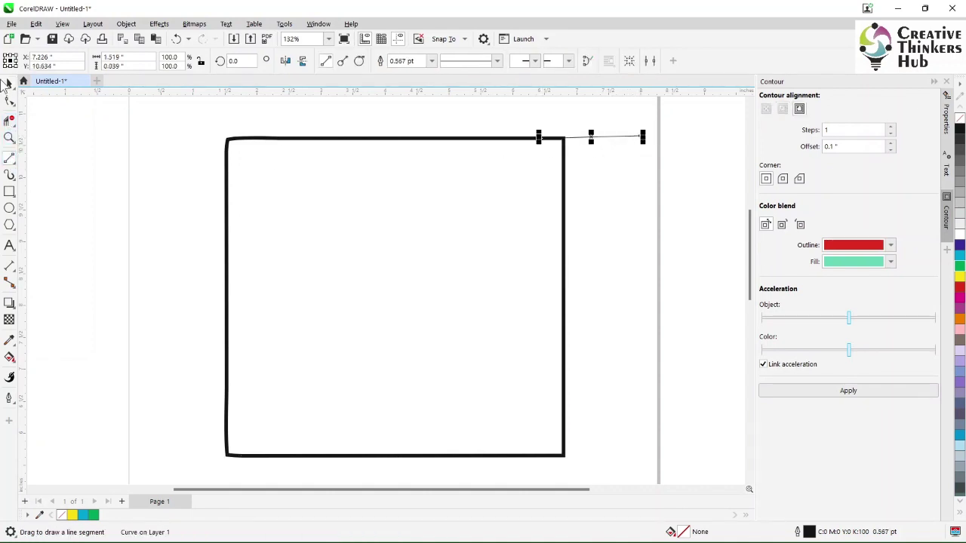
{"action": "left_click", "coordinate": [10, 83]}
{"action": "key", "text": "ctrl+a"}
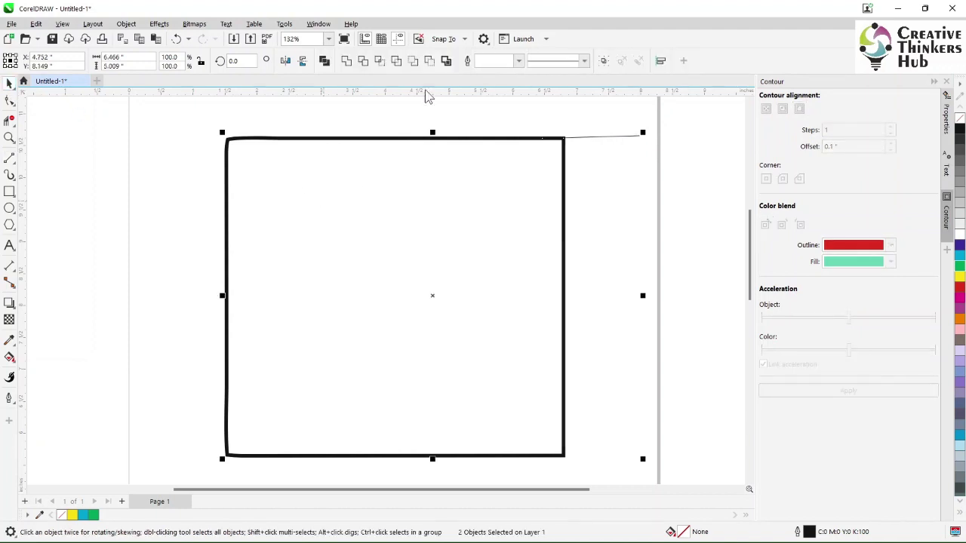
{"action": "left_click", "coordinate": [347, 62]}
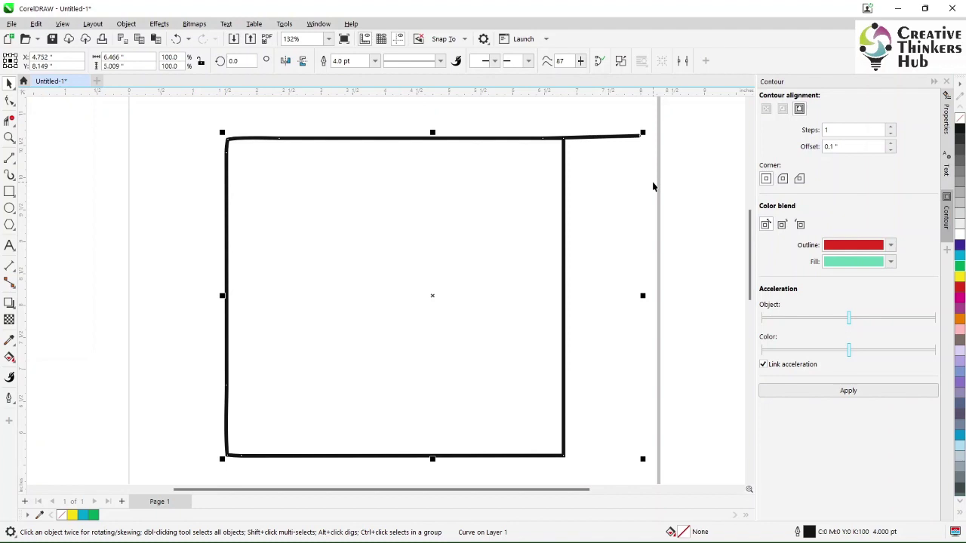
{"action": "left_click", "coordinate": [144, 181]}
Delete the line piece overhanging the corner with Virtual Segment Delete.
{"action": "left_click", "coordinate": [9, 120]}
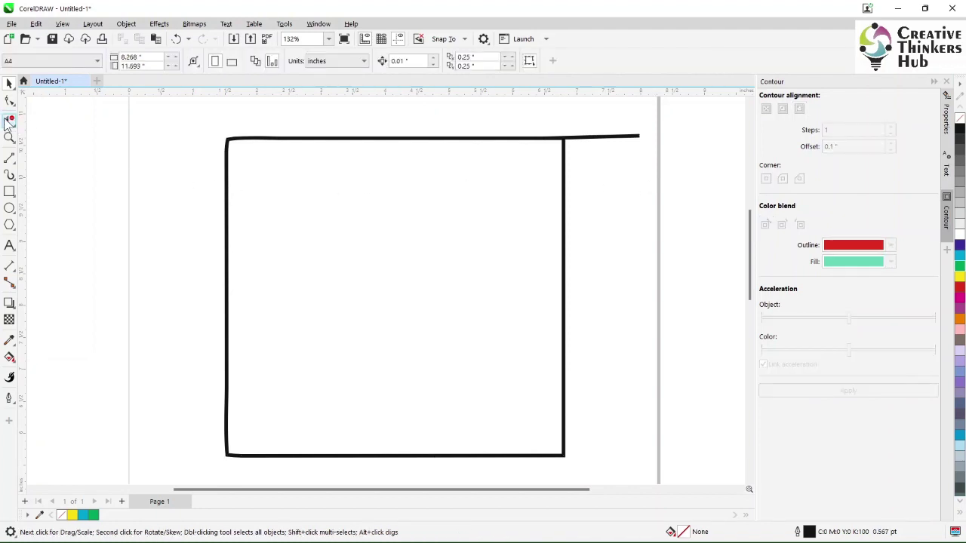
{"action": "left_click", "coordinate": [605, 134]}
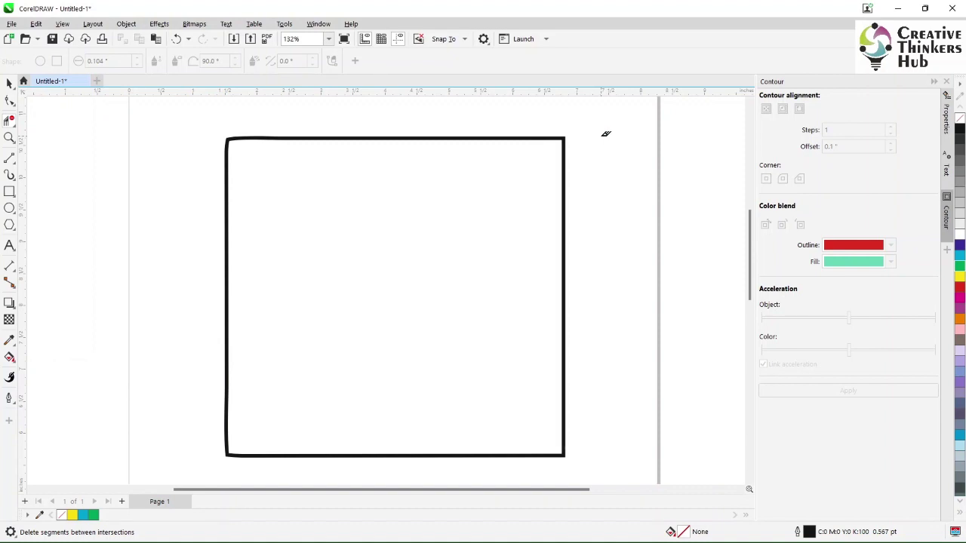
{"action": "key", "text": "space"}
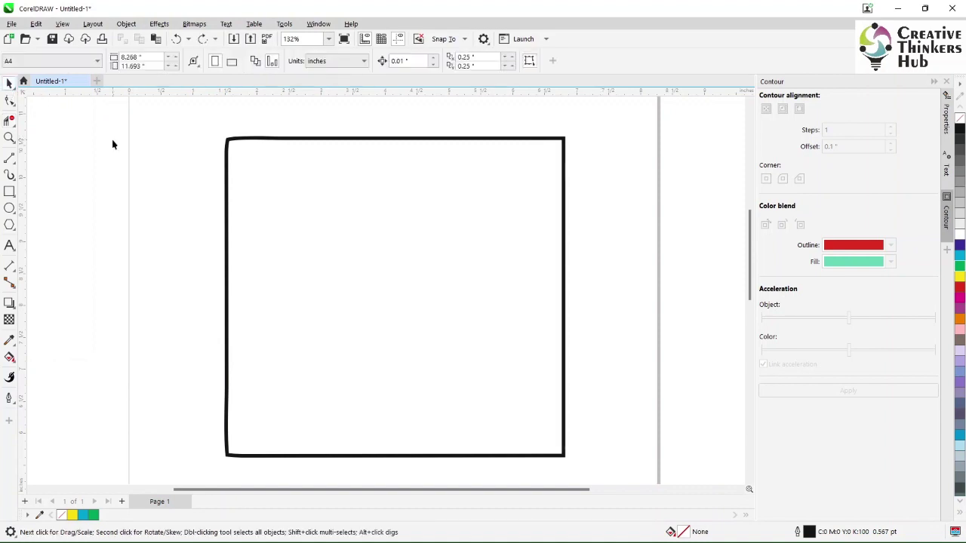
Erase rounded channels into the rectangle's left side and top edge with the Eraser.
{"action": "left_click", "coordinate": [11, 122]}
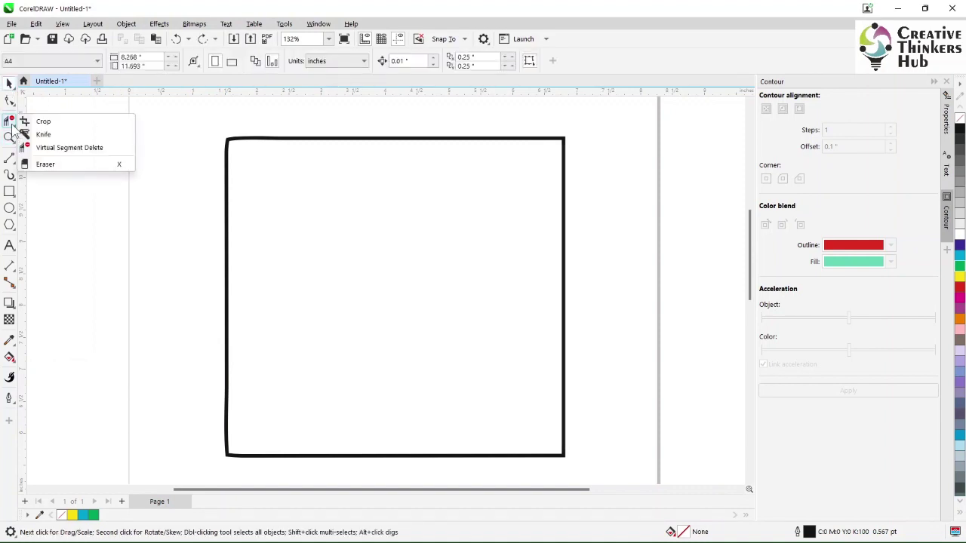
{"action": "left_click", "coordinate": [68, 164]}
{"action": "left_click_drag", "start_coordinate": [194, 181], "coordinate": [289, 189]}
{"action": "left_click_drag", "start_coordinate": [272, 242], "coordinate": [93, 264]}
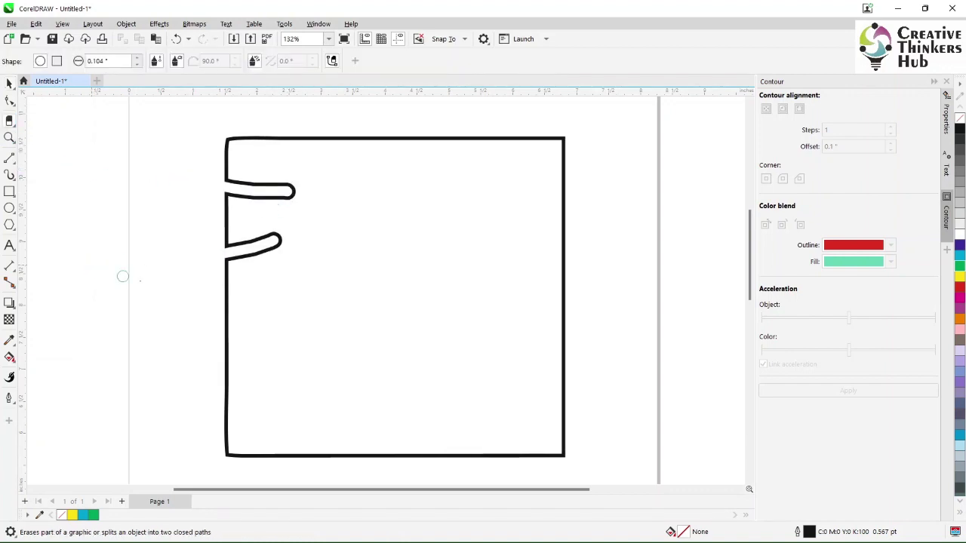
{"action": "left_click_drag", "start_coordinate": [148, 312], "coordinate": [509, 317]}
{"action": "left_click_drag", "start_coordinate": [317, 363], "coordinate": [155, 368]}
{"action": "mouse_move", "coordinate": [434, 138]}
{"action": "left_mouse_down"}
{"action": "mouse_move", "coordinate": [435, 87]}
{"action": "mouse_move", "coordinate": [416, 210]}
{"action": "left_mouse_up"}
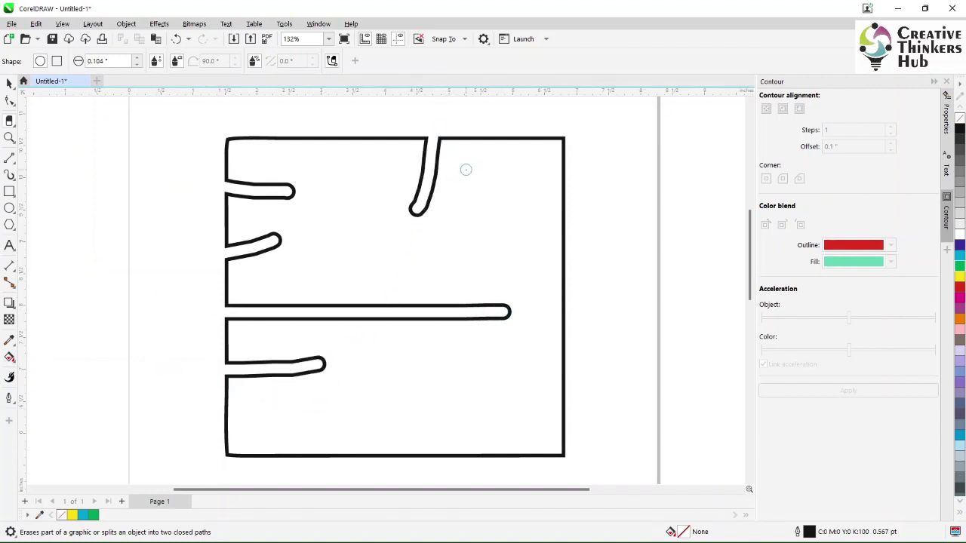
Switch the eraser to a square nib and carve two channels in from the right edge.
{"action": "left_click", "coordinate": [56, 61]}
{"action": "key", "text": "ctrl+z"}
{"action": "left_click_drag", "start_coordinate": [573, 211], "coordinate": [424, 224]}
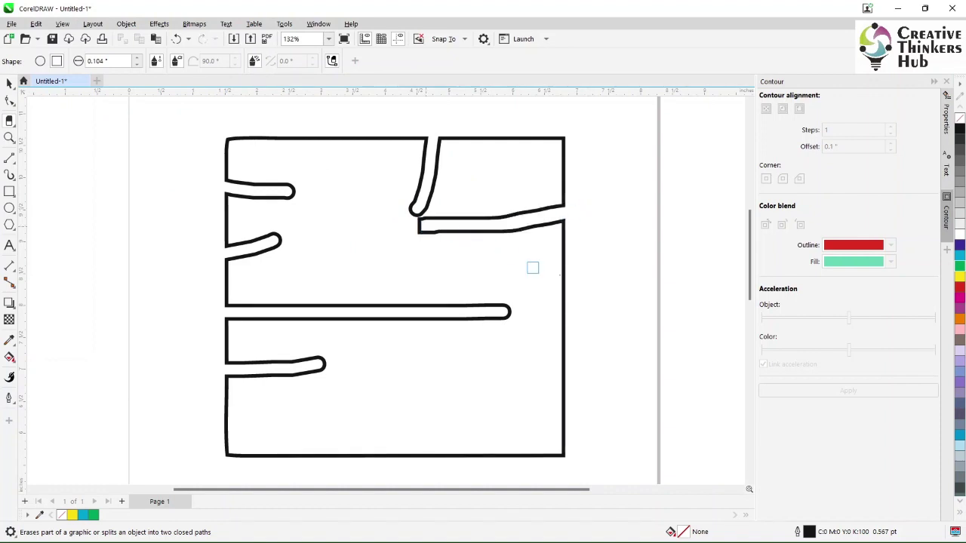
{"action": "left_click_drag", "start_coordinate": [578, 280], "coordinate": [632, 282]}
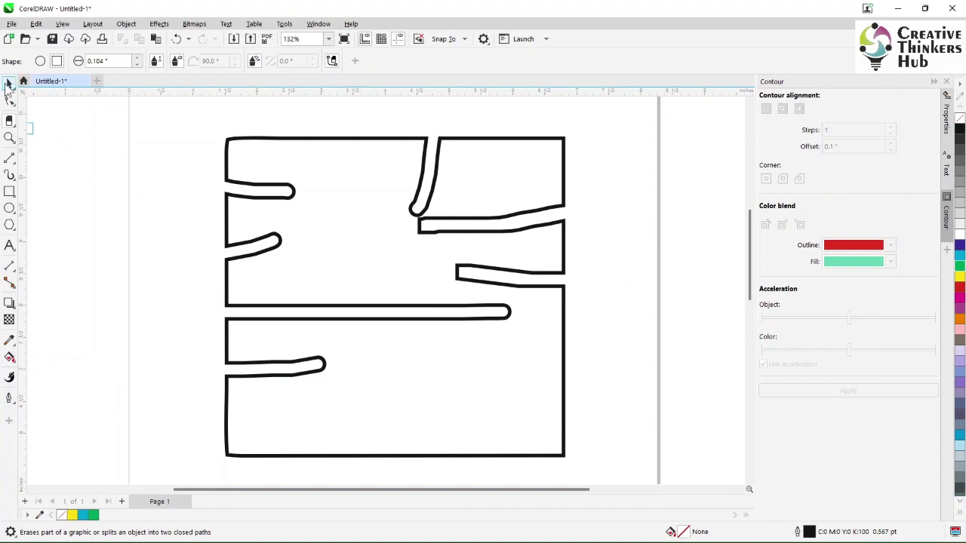
{"action": "left_click", "coordinate": [8, 84]}
Zoom in on the central channels, then zoom back out to see more of the page.
{"action": "left_click", "coordinate": [14, 142]}
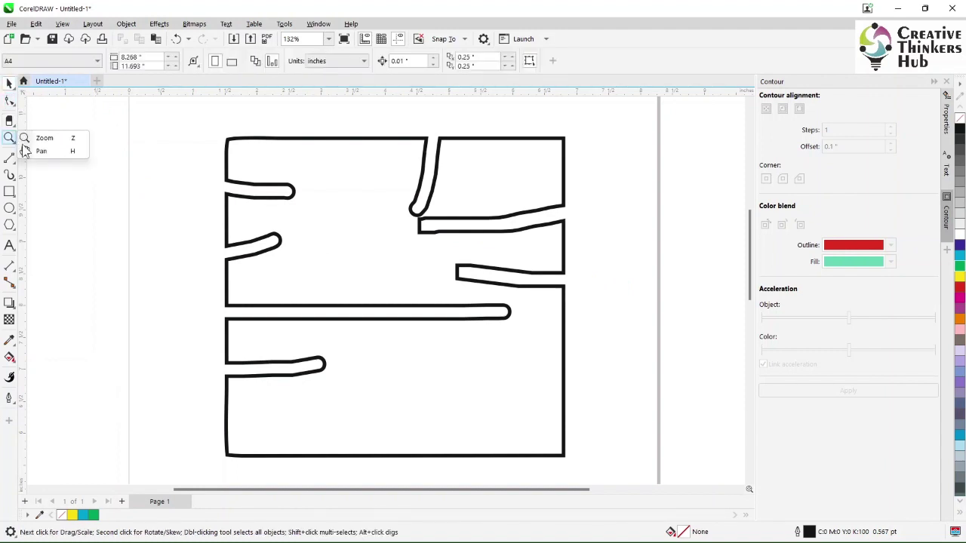
{"action": "left_click", "coordinate": [41, 138]}
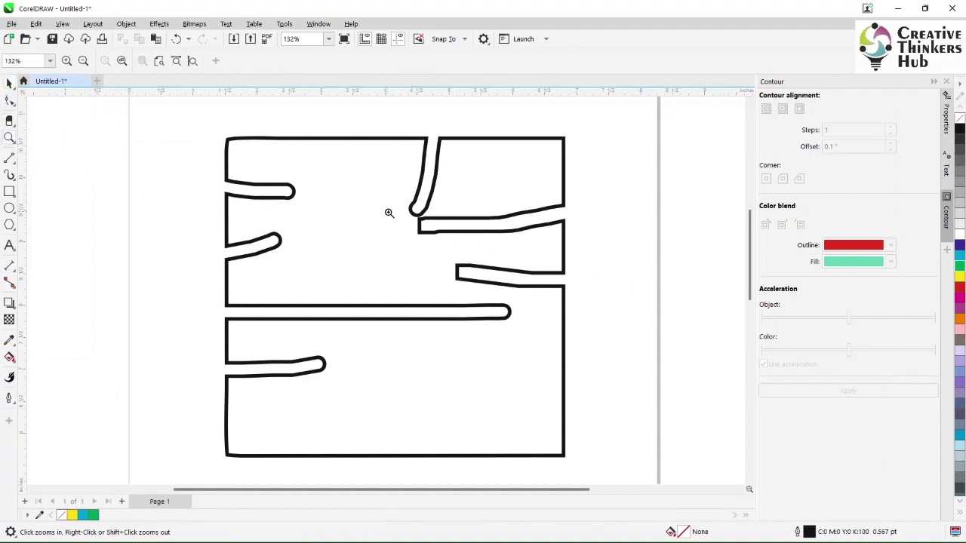
{"action": "left_click", "coordinate": [417, 246]}
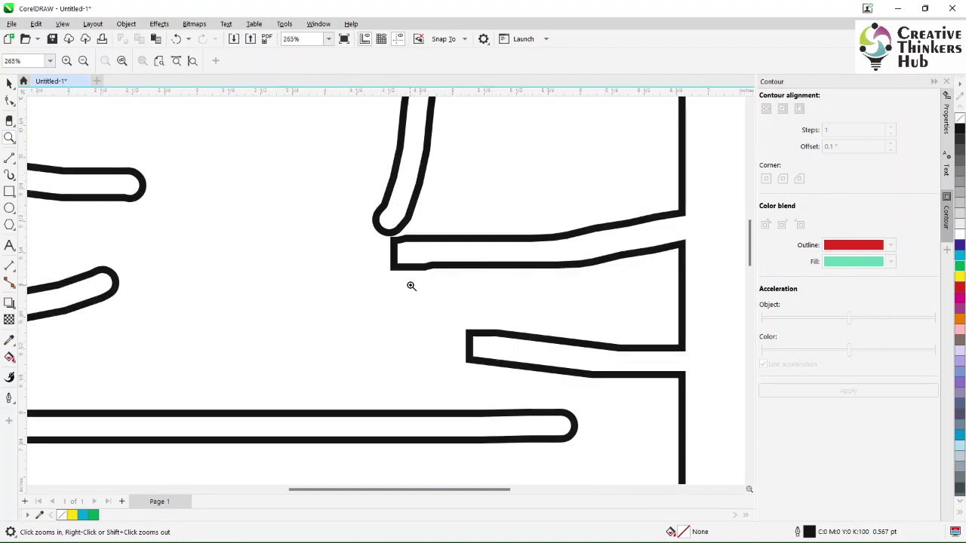
{"action": "left_click", "coordinate": [83, 61]}
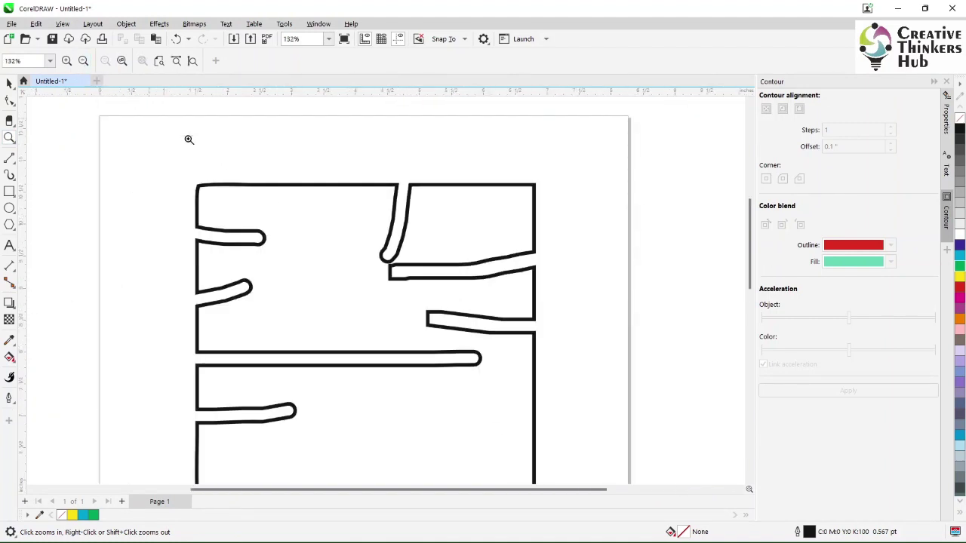
{"action": "right_click", "coordinate": [357, 277]}
{"action": "scroll", "coordinate": [357, 278], "scroll_direction": "down", "scroll_amount": 1}
{"action": "scroll", "coordinate": [358, 300], "scroll_direction": "up", "scroll_amount": 3}
{"action": "scroll", "coordinate": [357, 302], "scroll_direction": "down", "scroll_amount": 1}
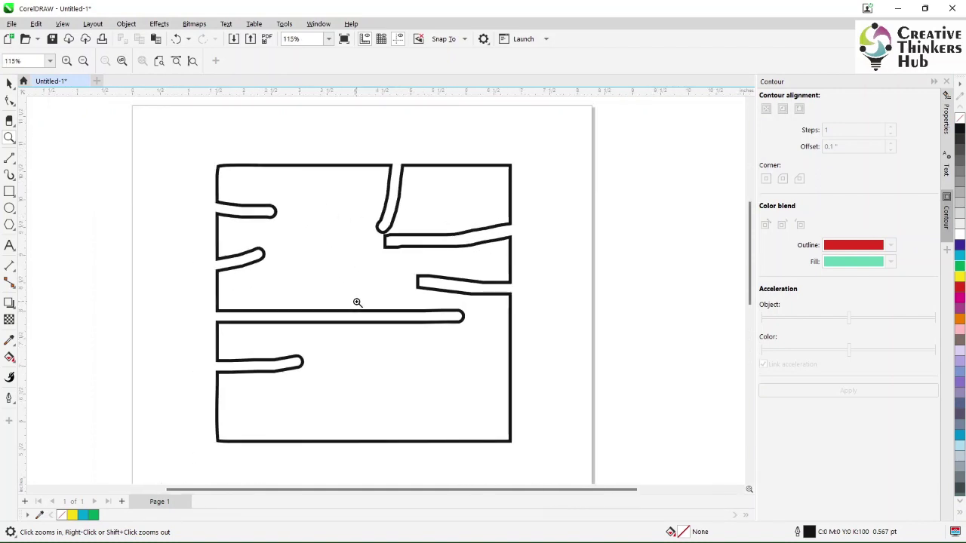
{"action": "scroll", "coordinate": [751, 277], "scroll_direction": "down", "scroll_amount": 1}
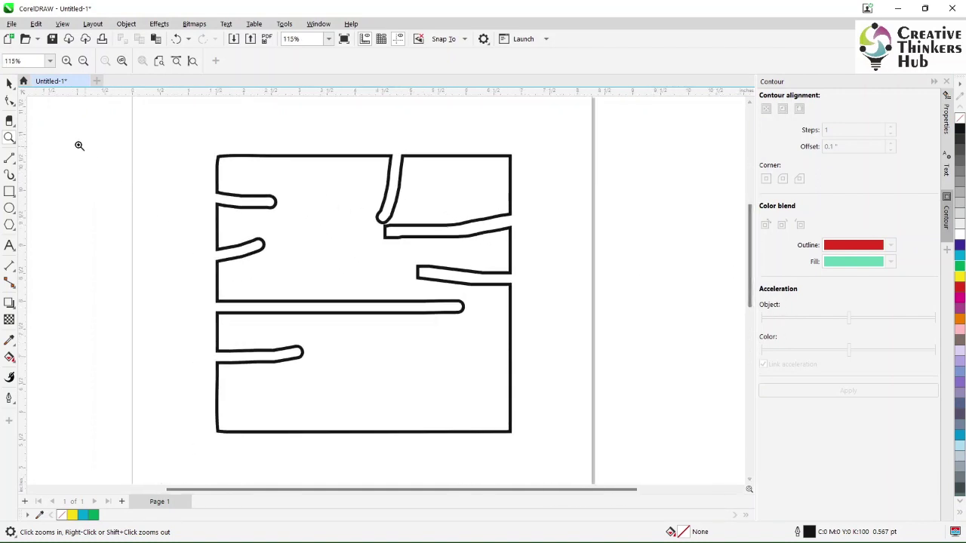
View the whole page, then the selected drawing, then all objects, checking the preset magnifications list.
{"action": "left_click", "coordinate": [158, 60]}
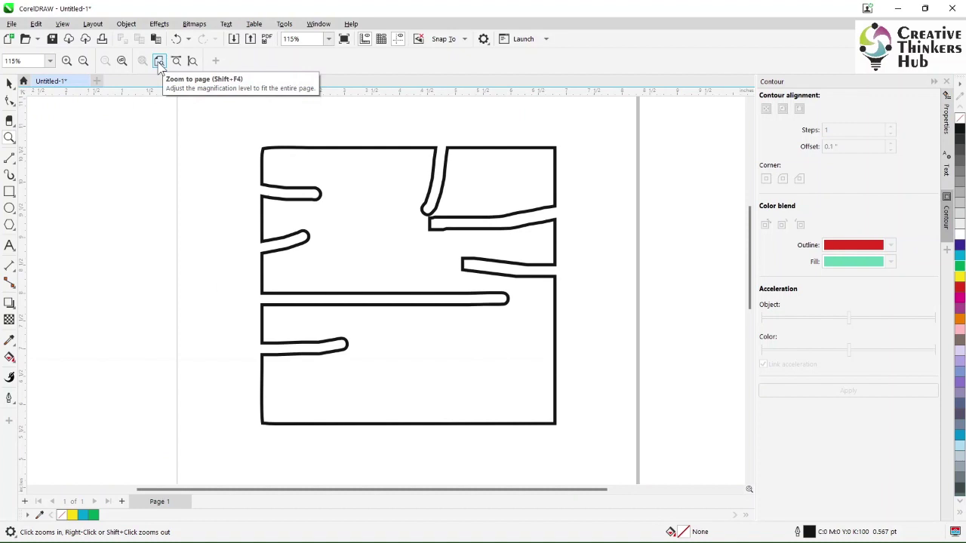
{"action": "left_click", "coordinate": [159, 64]}
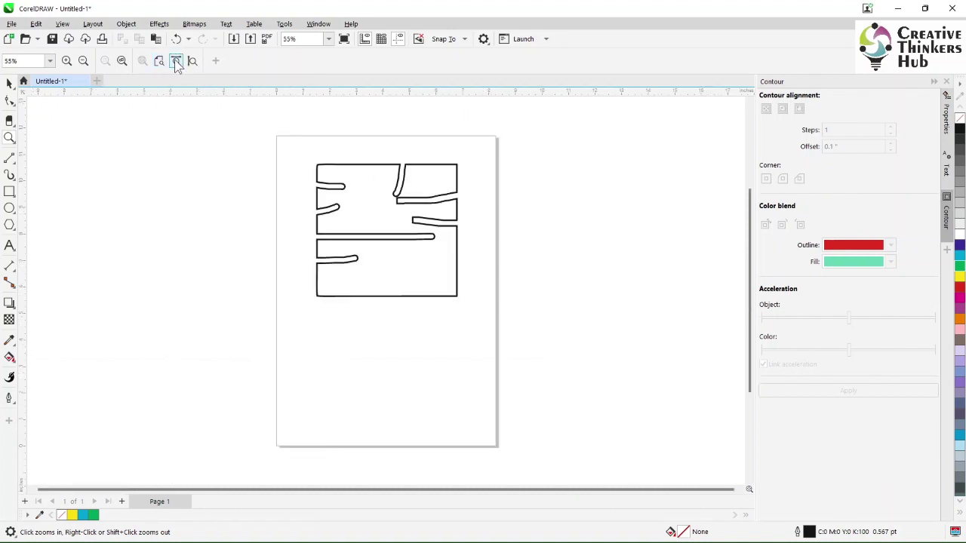
{"action": "left_click", "coordinate": [177, 64]}
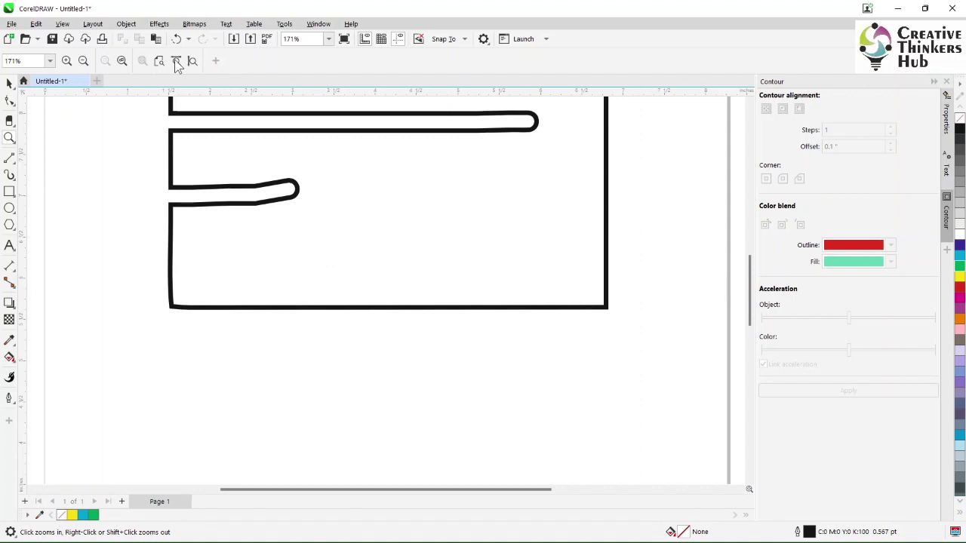
{"action": "left_click", "coordinate": [192, 63]}
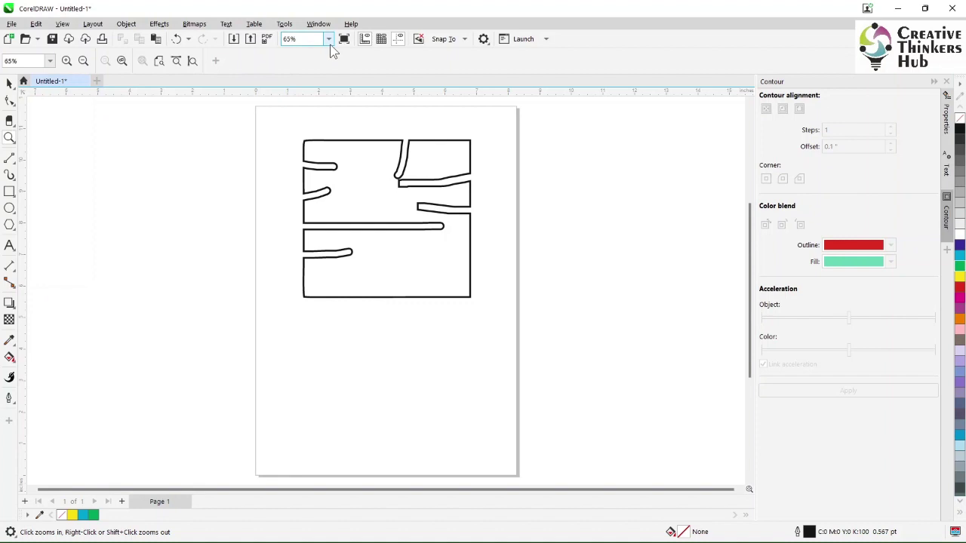
{"action": "left_click", "coordinate": [328, 42]}
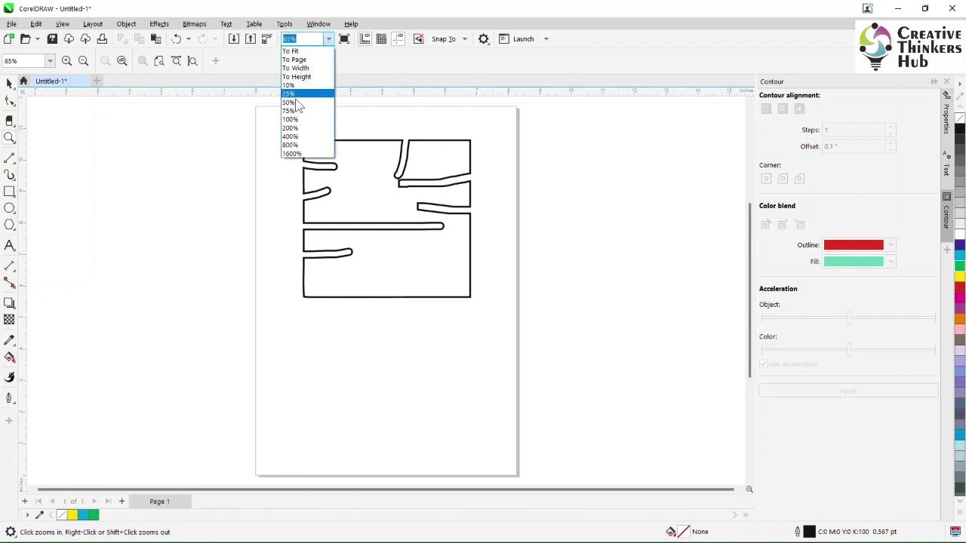
{"action": "left_click", "coordinate": [123, 65]}
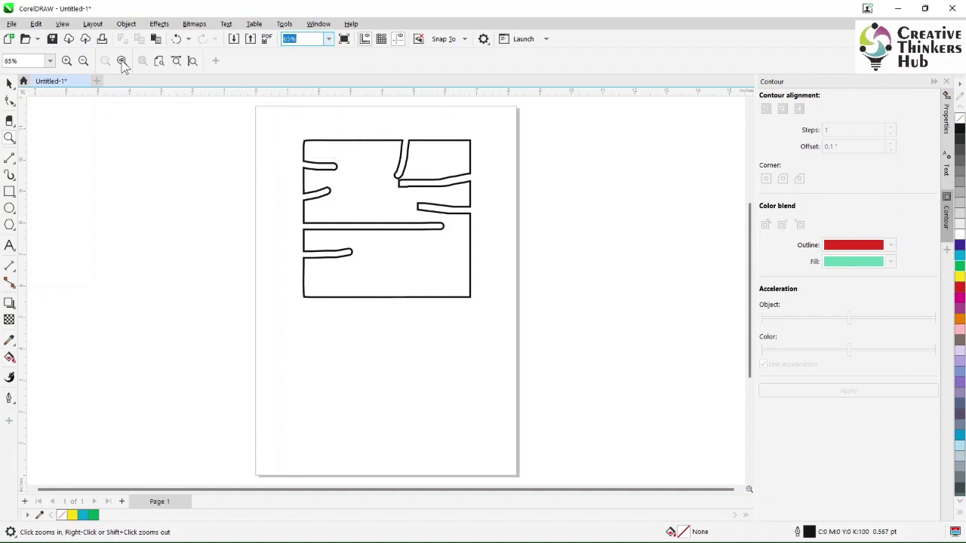
{"action": "left_click", "coordinate": [123, 62]}
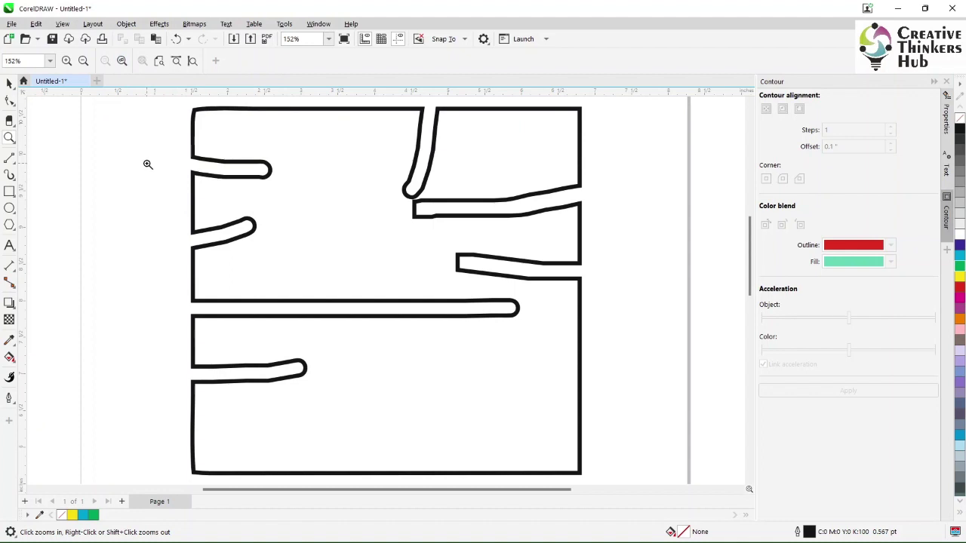
Pan the view to a close-up of the drawing's lower part.
{"action": "left_click", "coordinate": [9, 139]}
{"action": "left_click", "coordinate": [42, 151]}
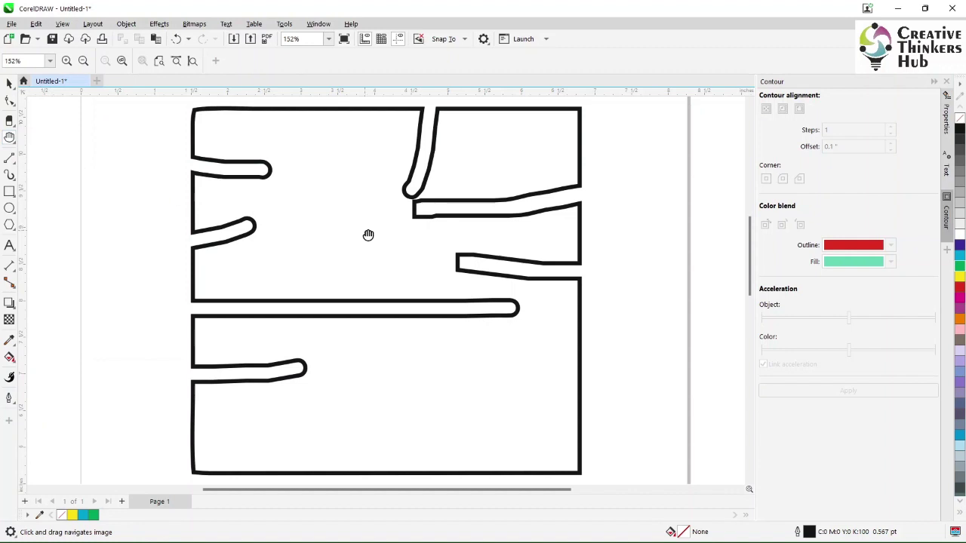
{"action": "left_click_drag", "start_coordinate": [418, 321], "coordinate": [415, 114]}
{"action": "scroll", "coordinate": [464, 237], "scroll_direction": "down", "scroll_amount": 1}
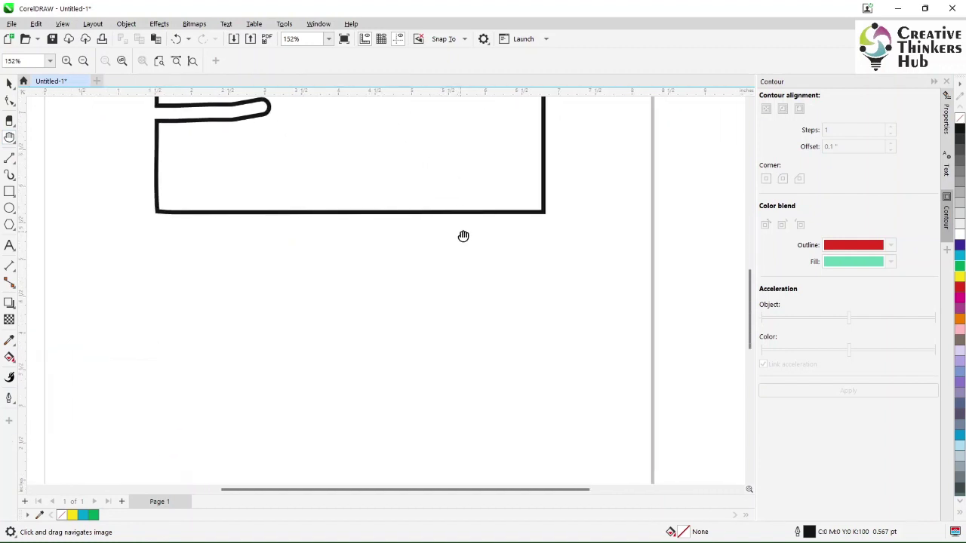